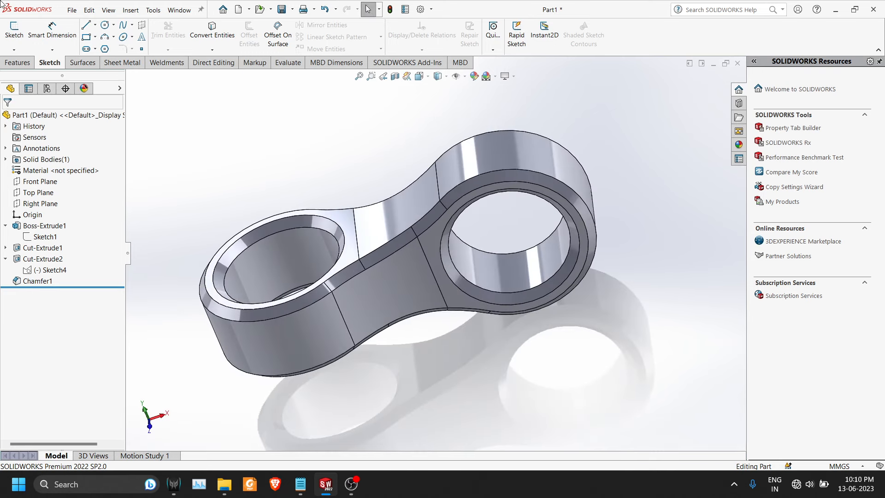
Step: Create a new part document and start a sketch on the Front Plane
left_click(72, 11)
left_click(87, 26)
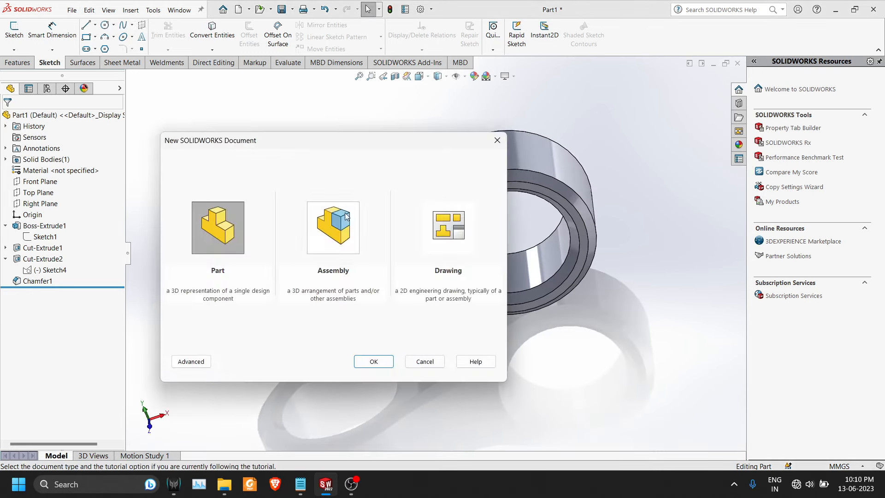
left_click(374, 362)
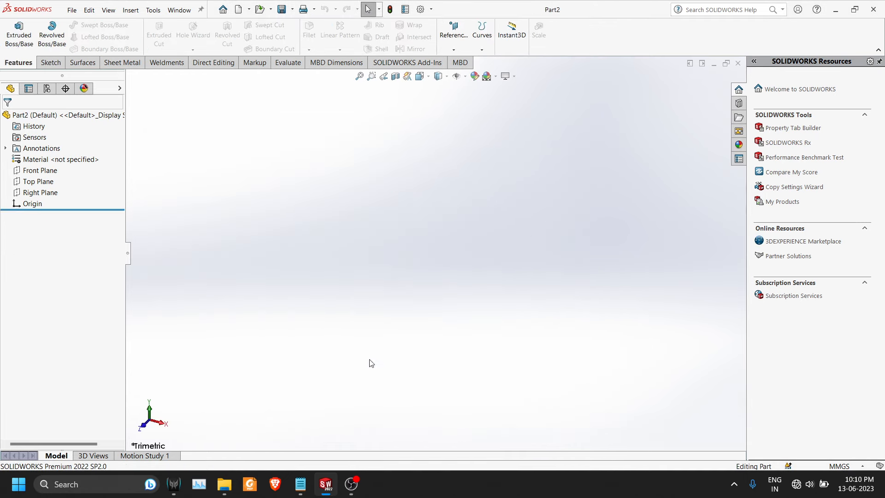
left_click(40, 170)
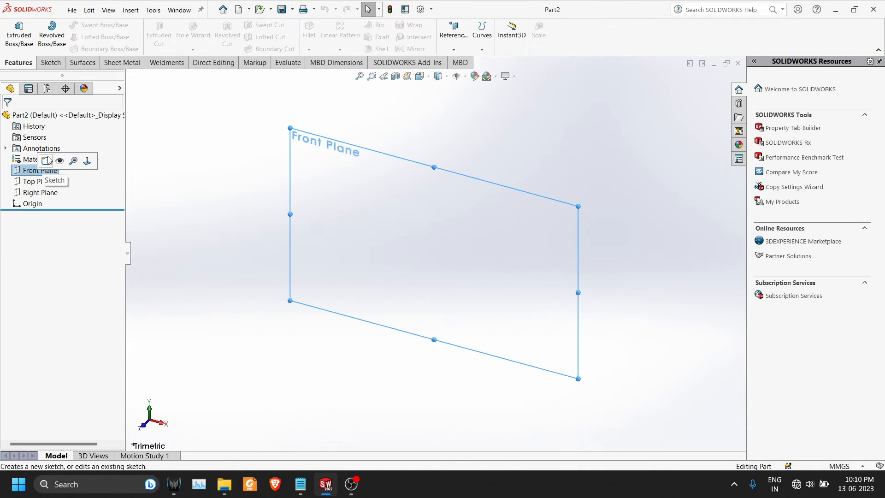
left_click(87, 140)
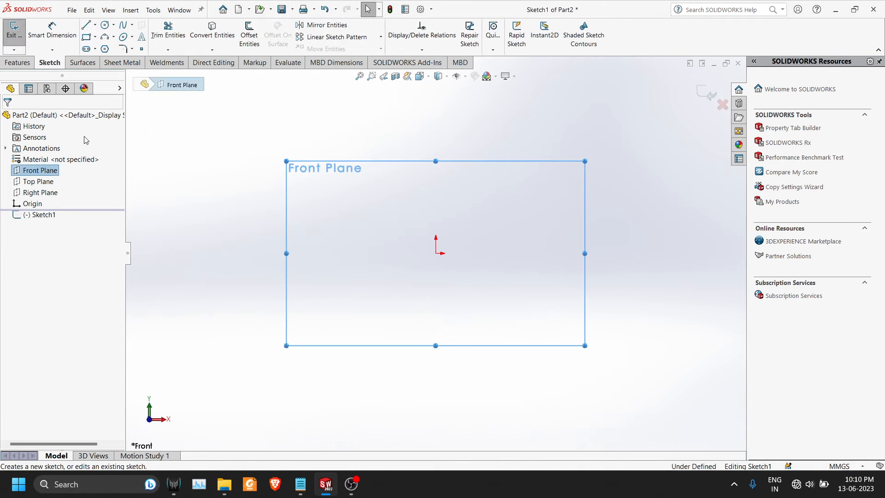
Step: Sketch a center rectangle about 158 mm wide and 64 mm high, centred on the origin
left_click(87, 37)
left_click(95, 37)
left_click(115, 62)
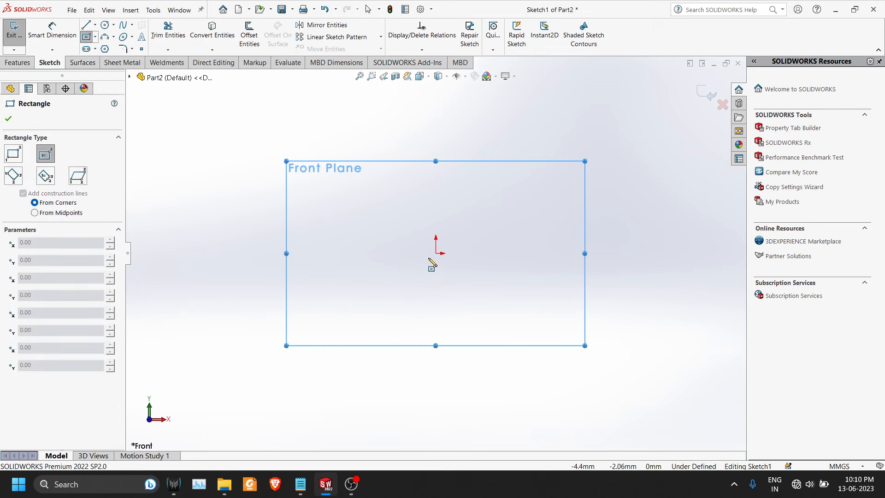
left_click(436, 253)
left_click(568, 200)
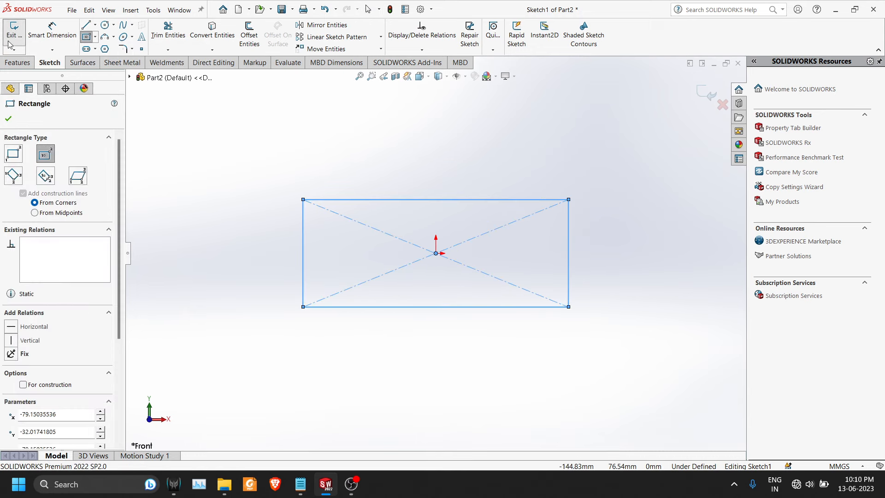
Step: Dimension the rectangle to a height of 20 mm and a width of 36 mm
left_click(52, 31)
left_click(569, 229)
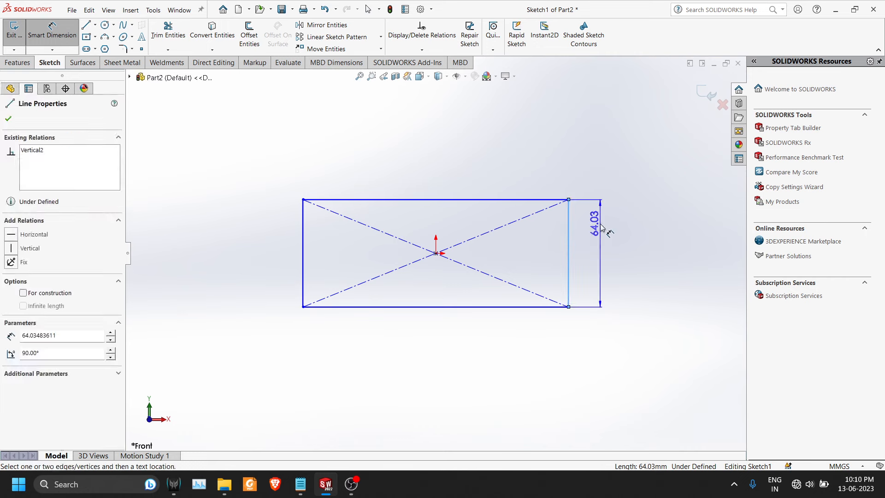
left_click(601, 226)
type("20")
key("Return")
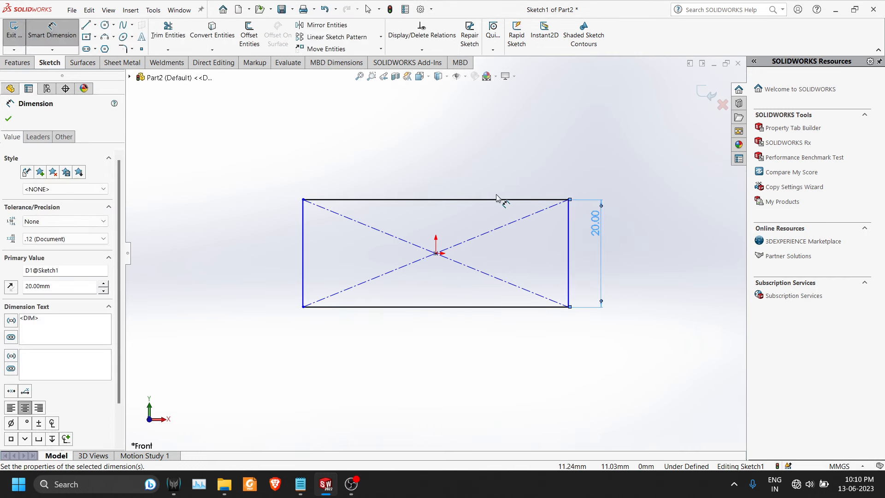
left_click(507, 200)
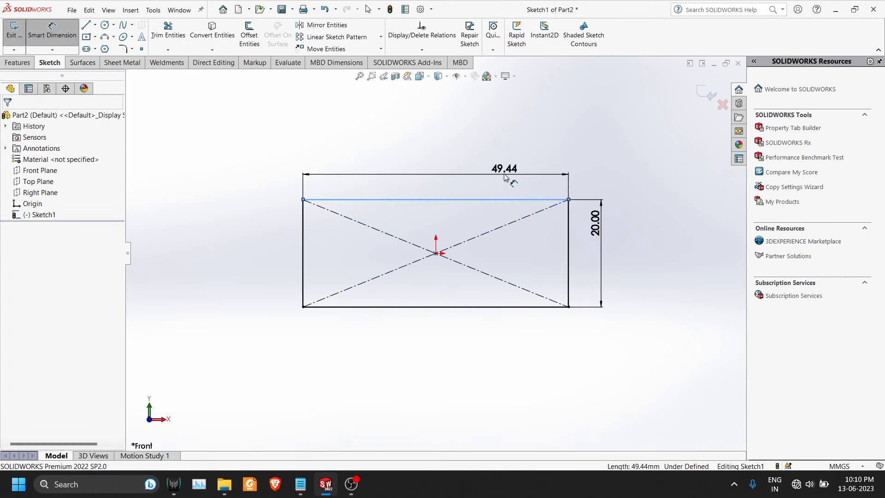
left_click(505, 177)
type("36")
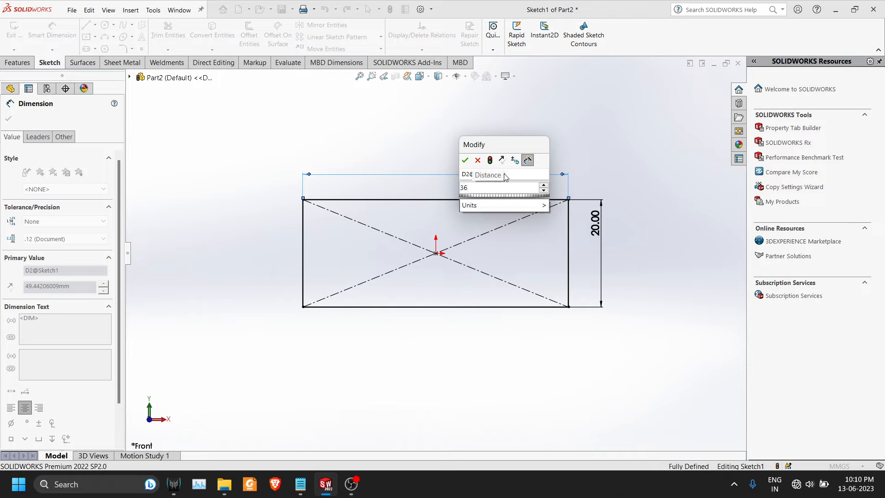
key("Return")
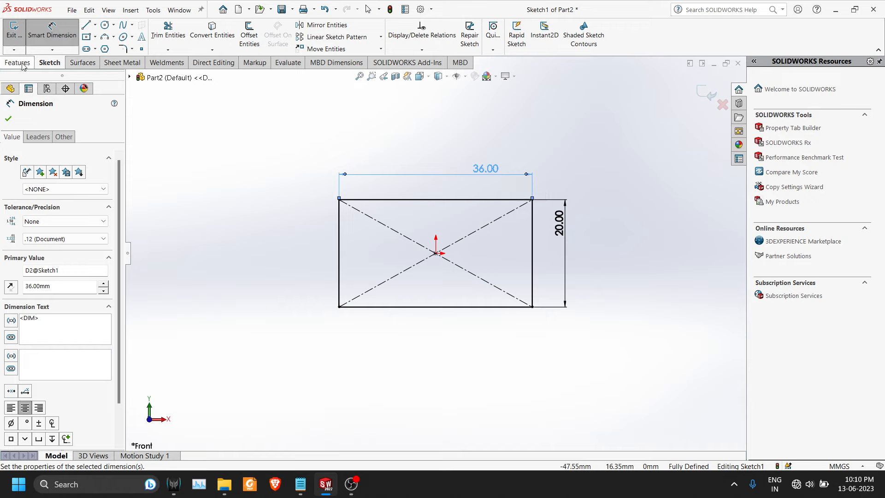
Step: Extrude the rectangle as a boss with the Mid Plane end condition and a depth of 20 mm
left_click(18, 63)
left_click(19, 35)
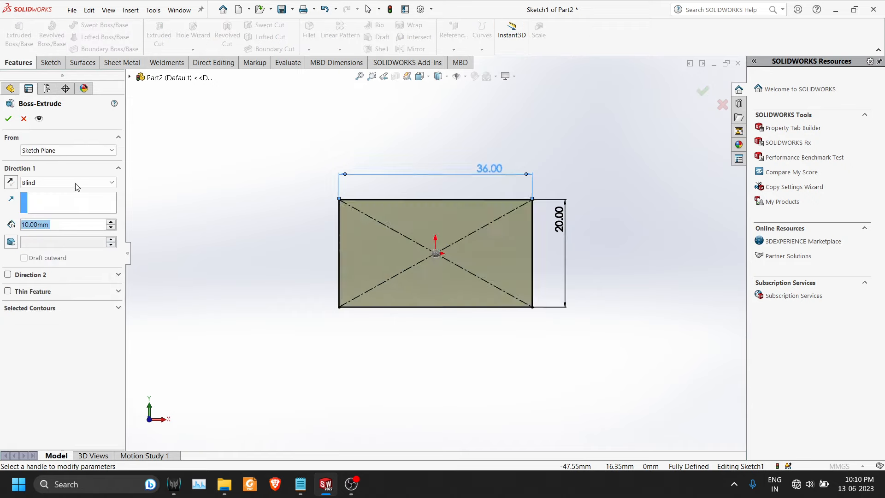
left_click(69, 183)
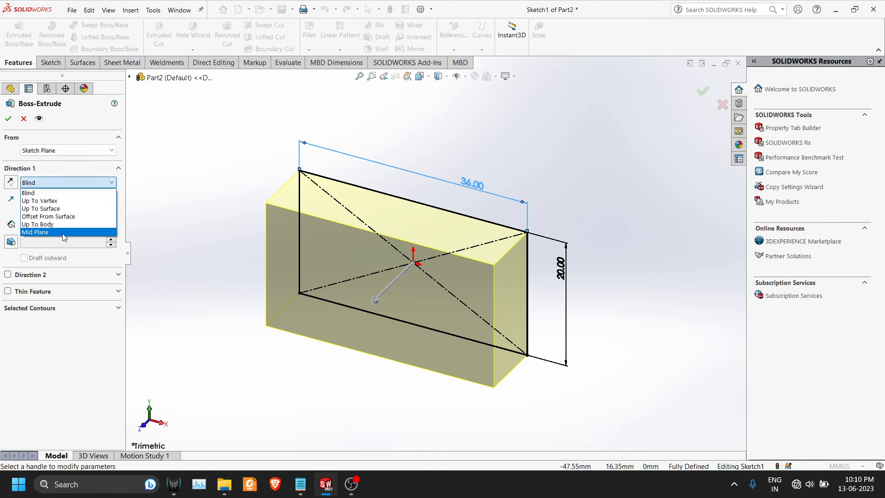
left_click(67, 229)
type("20")
key("Return")
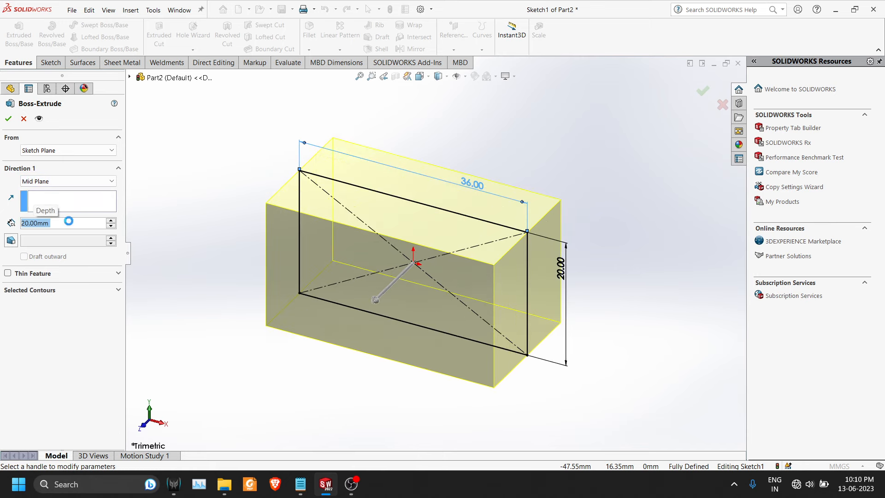
left_click(253, 193)
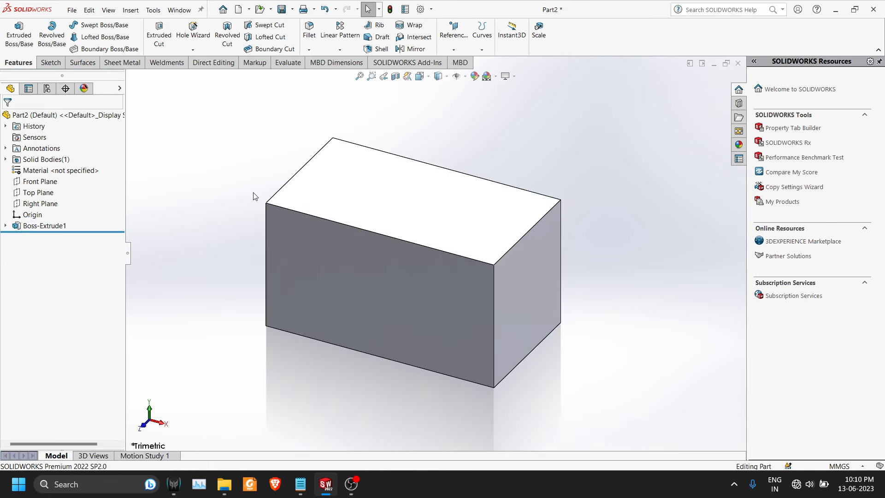
Step: Start a sketch on the block's front face and draw a circle about 18 mm in diameter, about 10 mm left of the origin
middle_click_drag(253, 192, 262, 196)
left_click(479, 222)
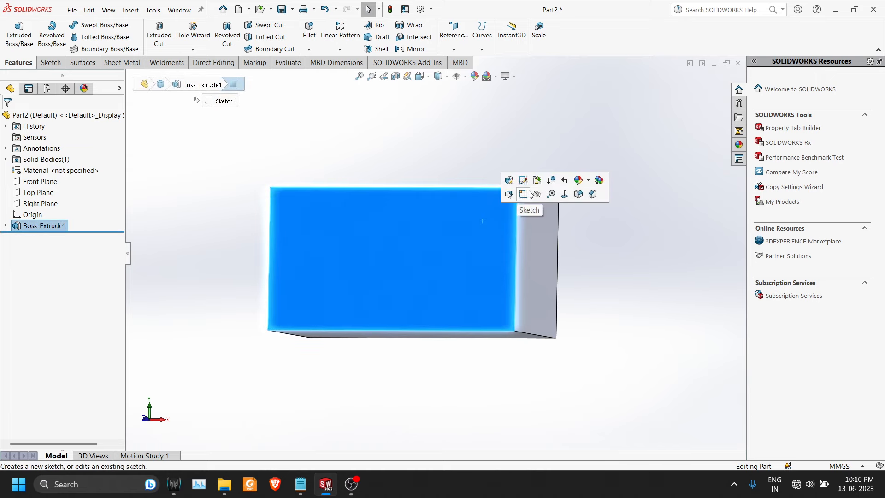
left_click(522, 197)
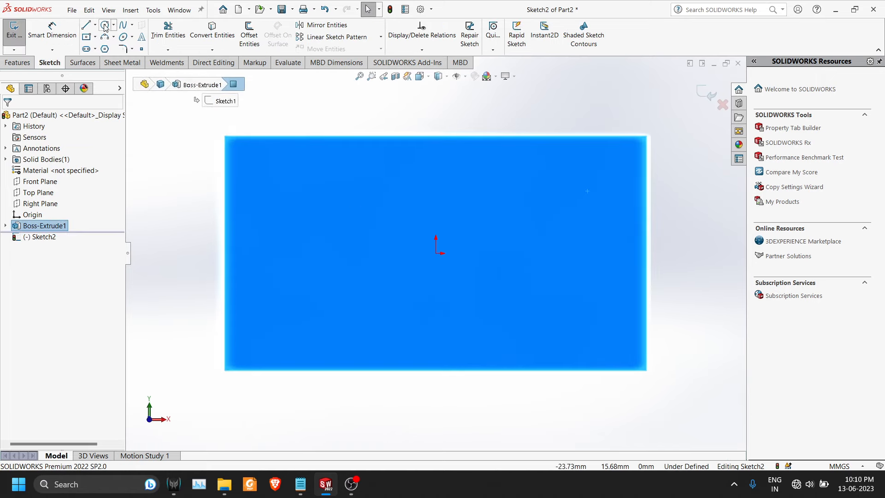
left_click(105, 26)
left_click(316, 253)
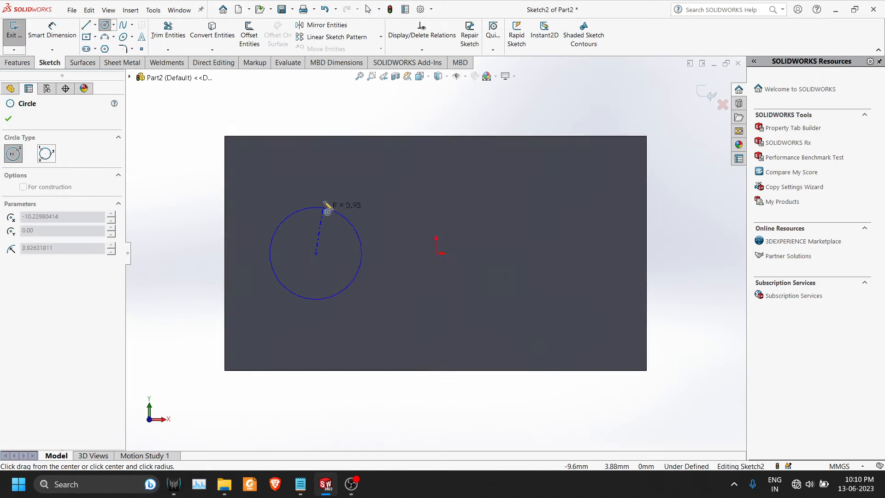
left_click(340, 149)
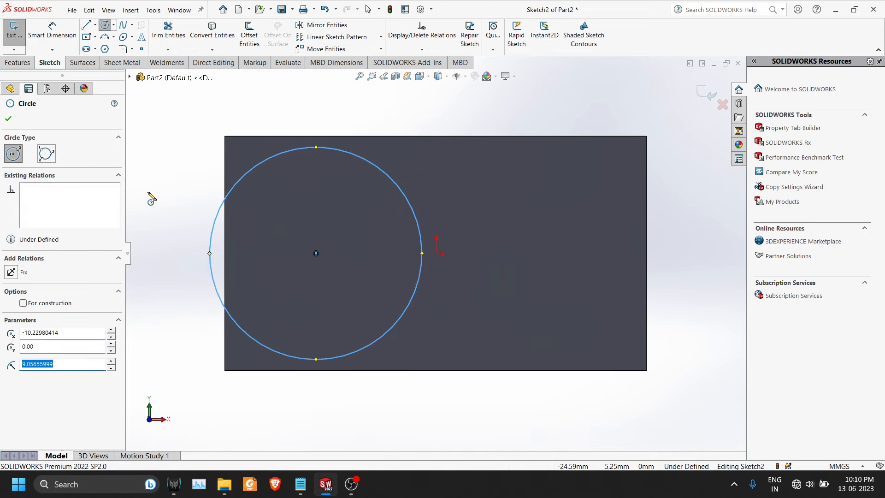
key("Escape")
Step: Make the circle tangent to the left edge of the block's front face
left_click(212, 247)
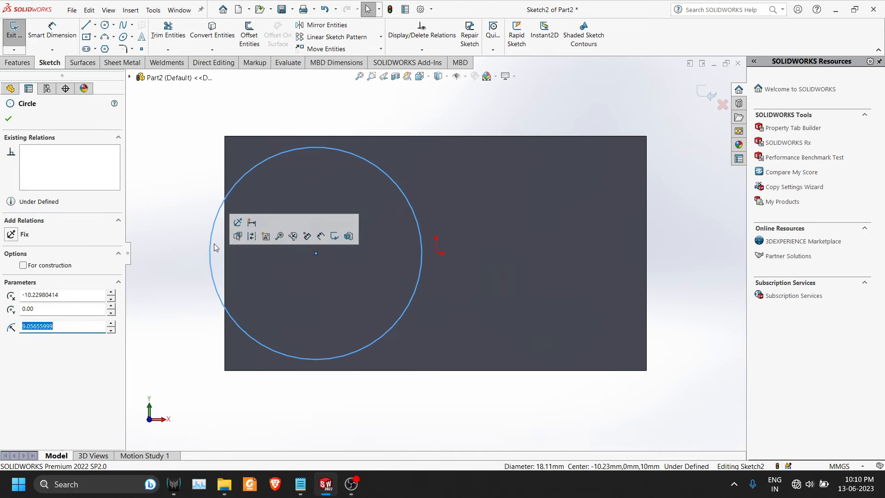
left_click(225, 255, "ctrl")
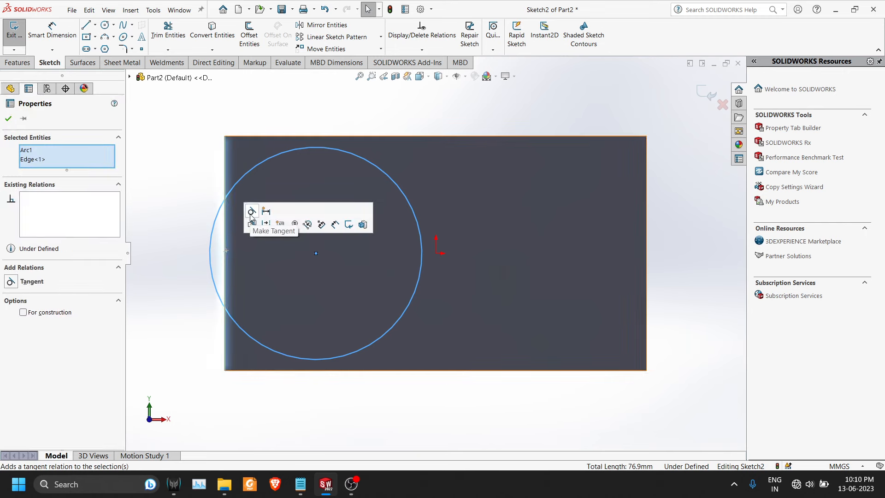
left_click(252, 212)
left_click(153, 173)
Step: Dimension the circle's diameter to 20 mm
left_click(52, 30)
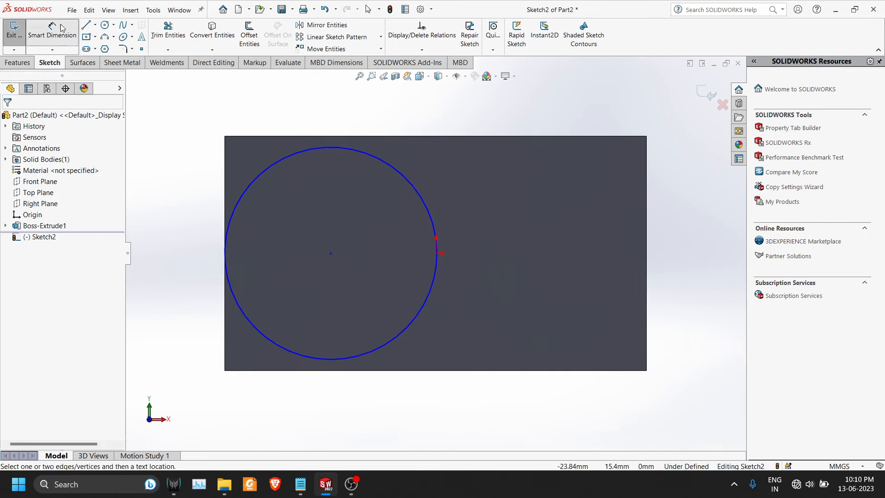
left_click(297, 151)
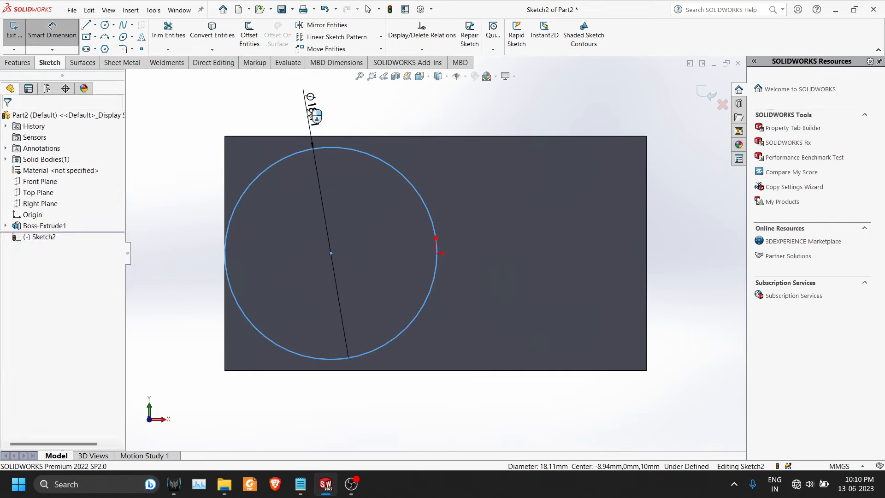
left_click(308, 109)
type("20")
key("Return")
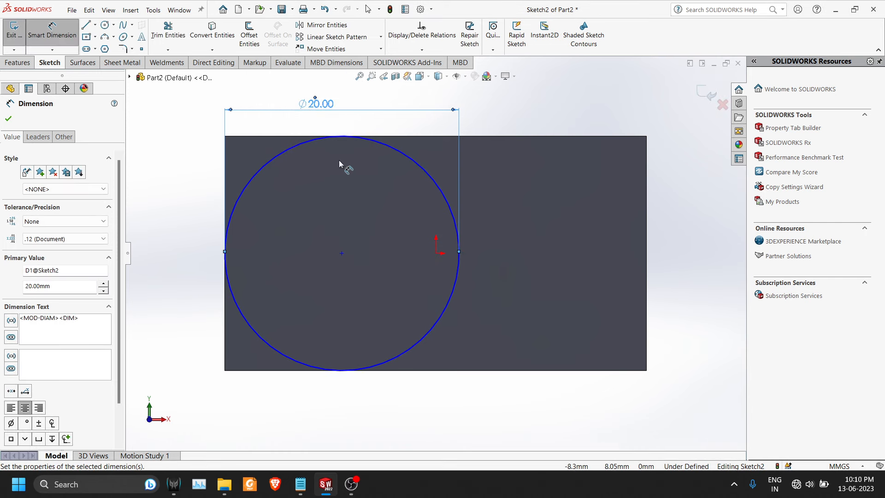
scroll(341, 165, "up", 2)
scroll(341, 164, "down", 2)
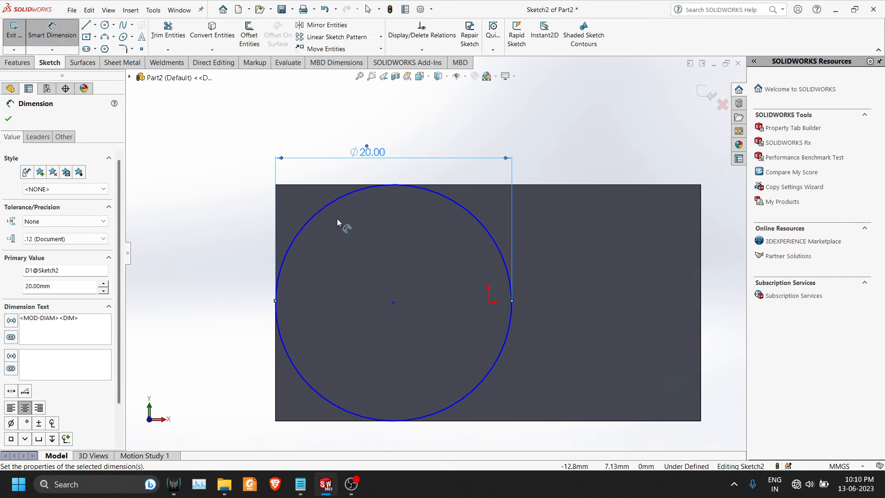
left_click(8, 119)
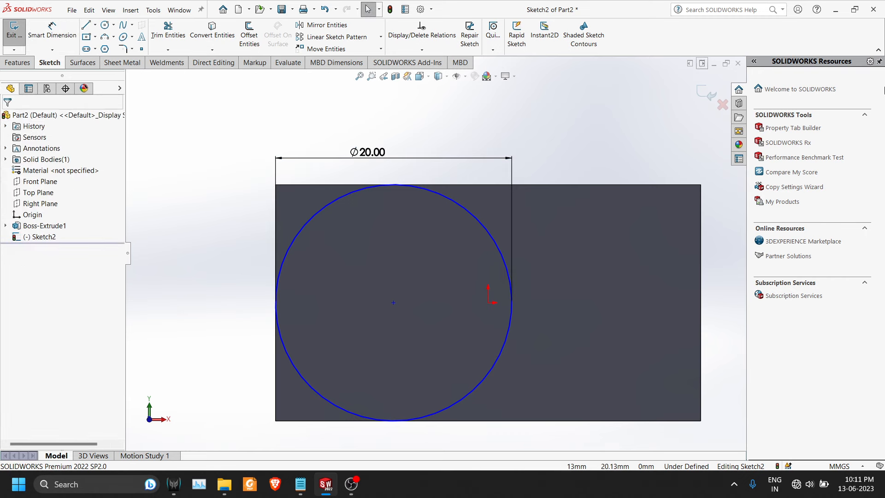
Step: Exit the circle sketch and edit the base extrusion's sketch to set the rectangle's width to 56 mm
left_click(5, 228)
left_click(710, 92)
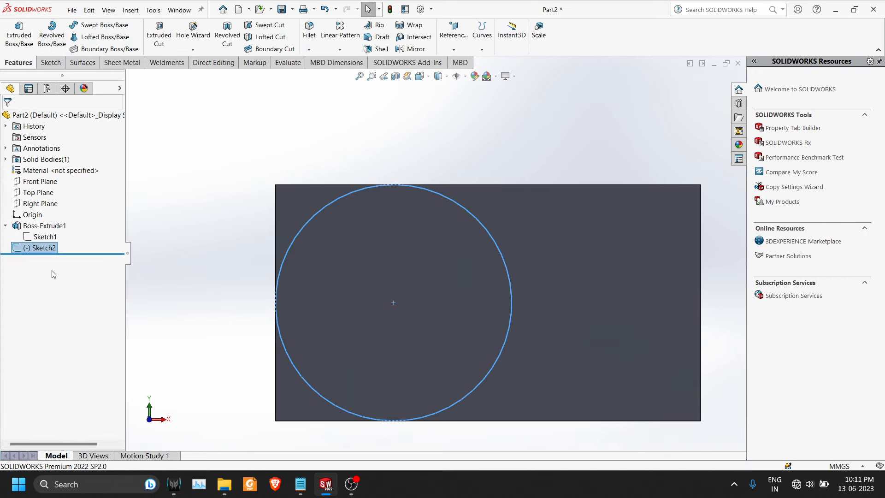
right_click(39, 237)
left_click(45, 210)
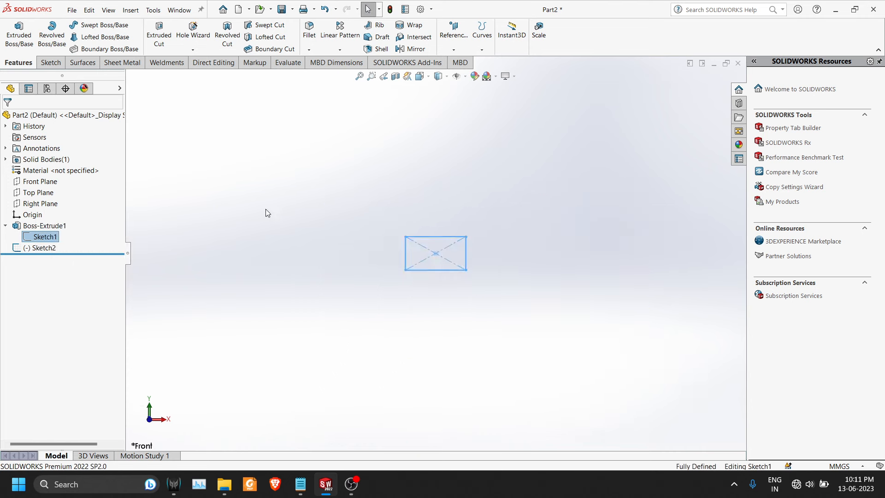
double_click(445, 226)
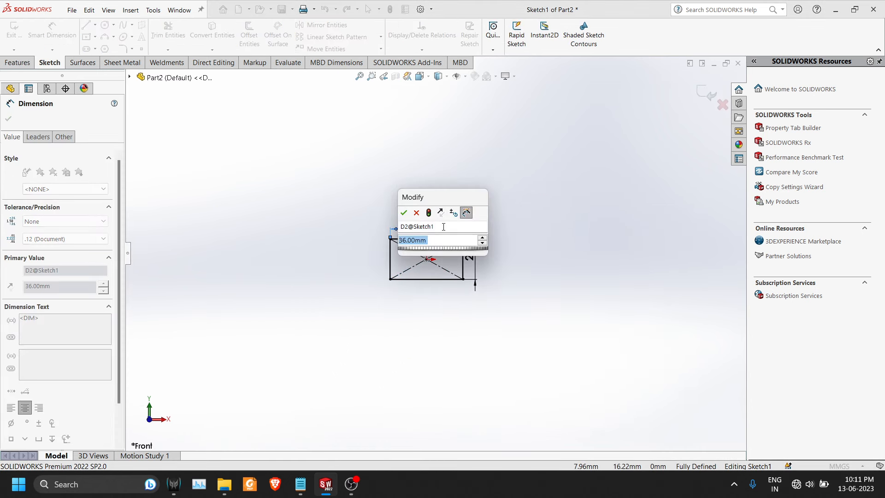
type("56")
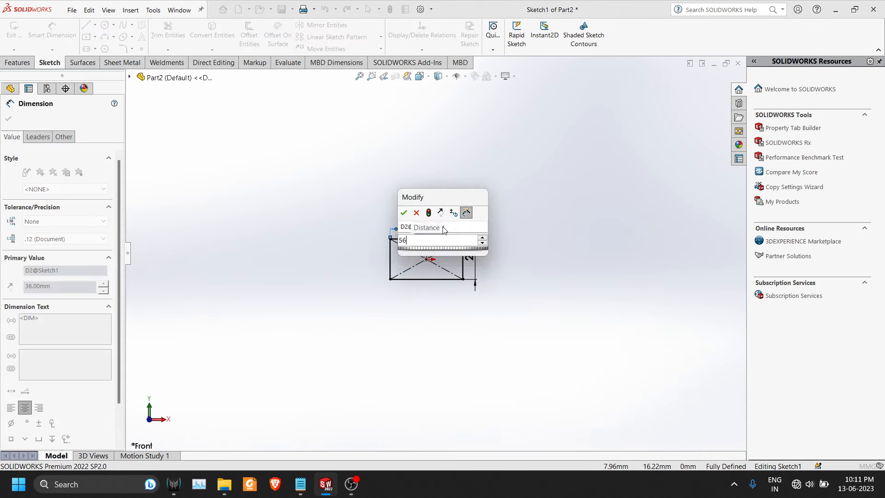
key("Return")
left_click(704, 94)
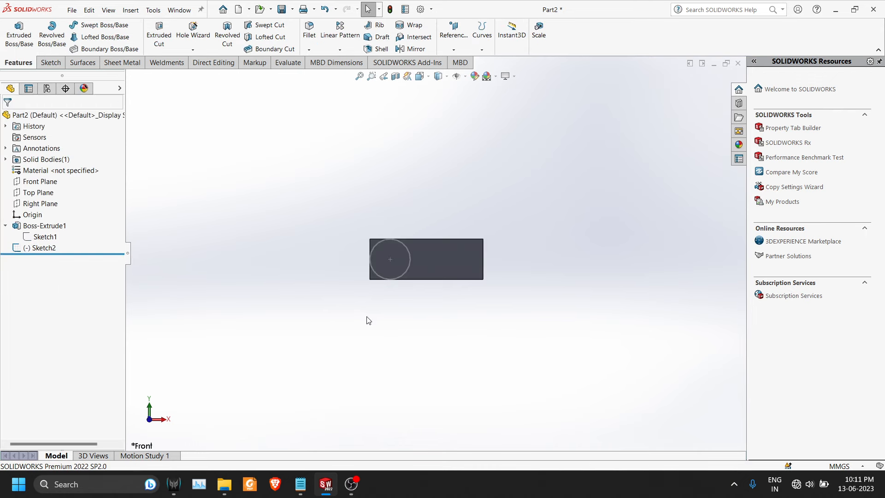
Step: Reopen the circle sketch on the block's front face for editing
scroll(462, 151, "down", 3)
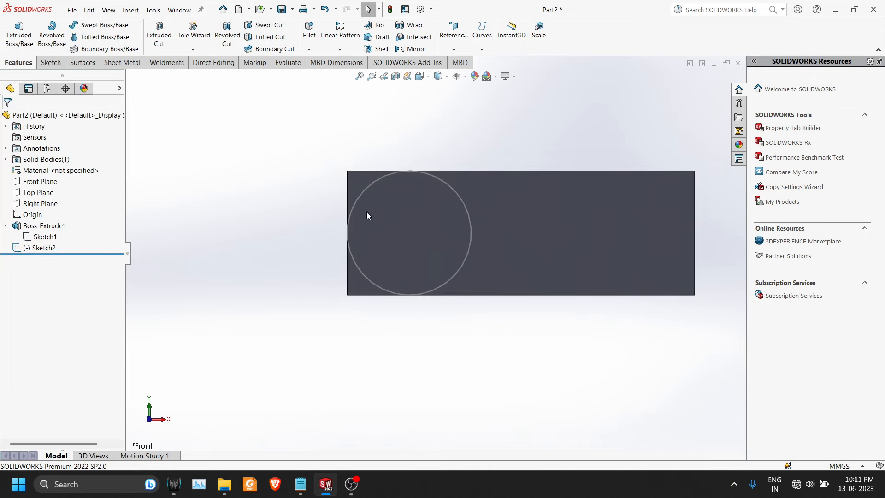
right_click(35, 248)
left_click(39, 223)
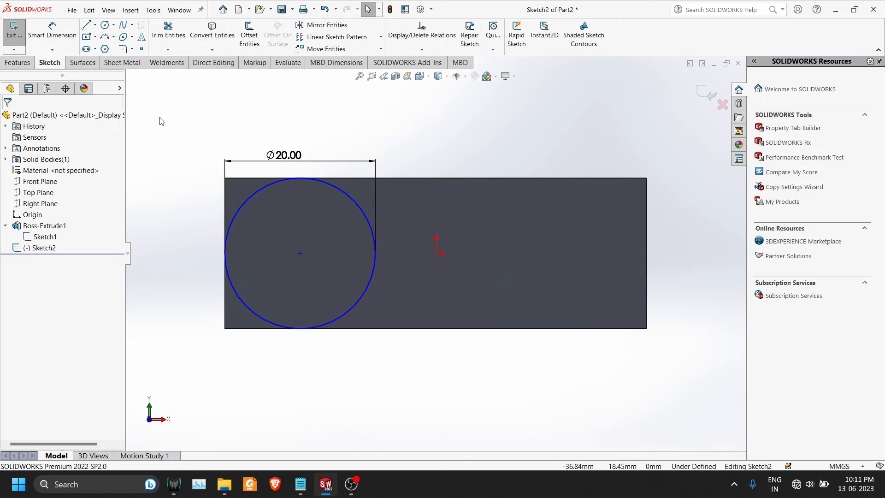
Step: Try to dimension the distance from the block's left edge to the circle's centre
left_click(70, 36)
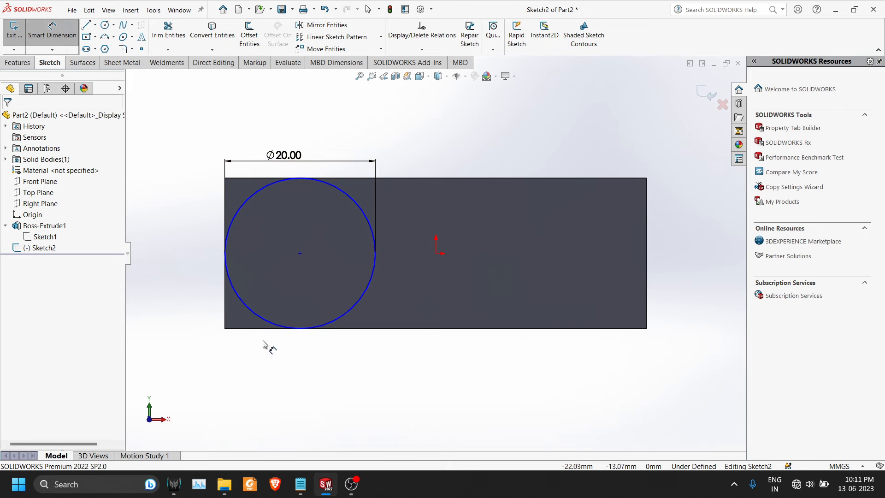
left_click(226, 300)
left_click(300, 253)
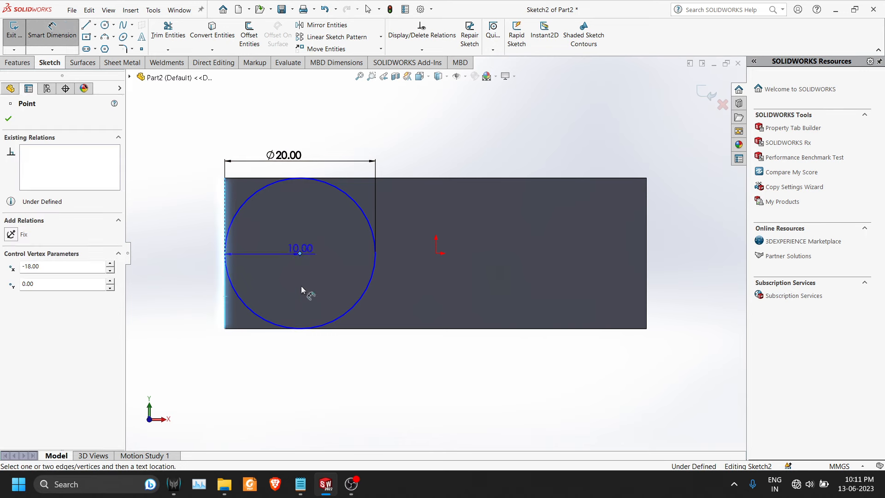
left_click(285, 374)
left_click(506, 256)
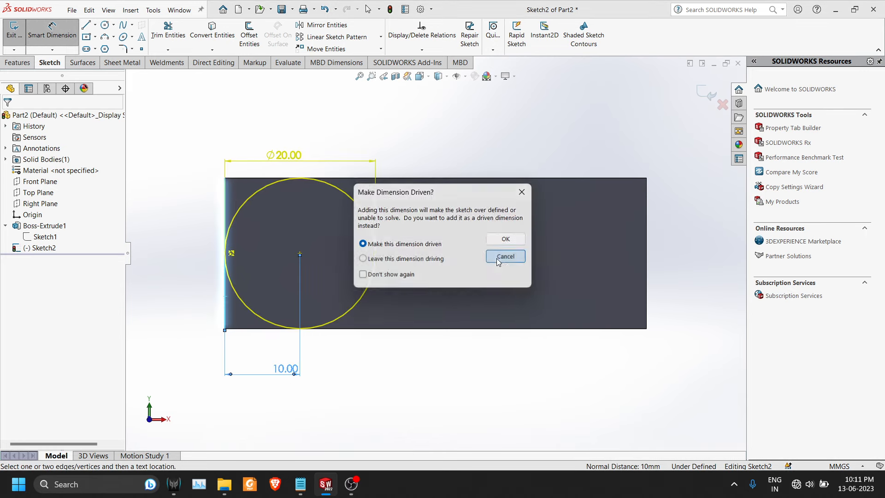
key("Escape")
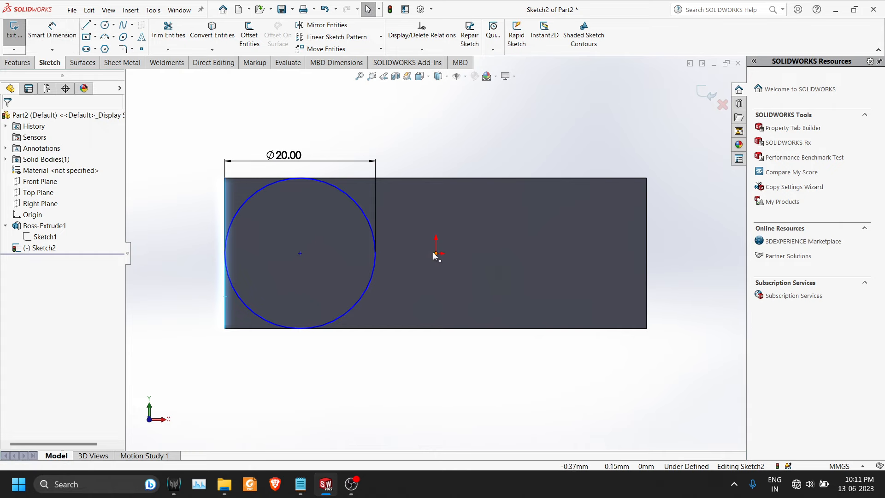
Step: Add a horizontal relation between the origin and the circle's centre, and exit the sketch
left_click(436, 253)
left_click(300, 254, "ctrl")
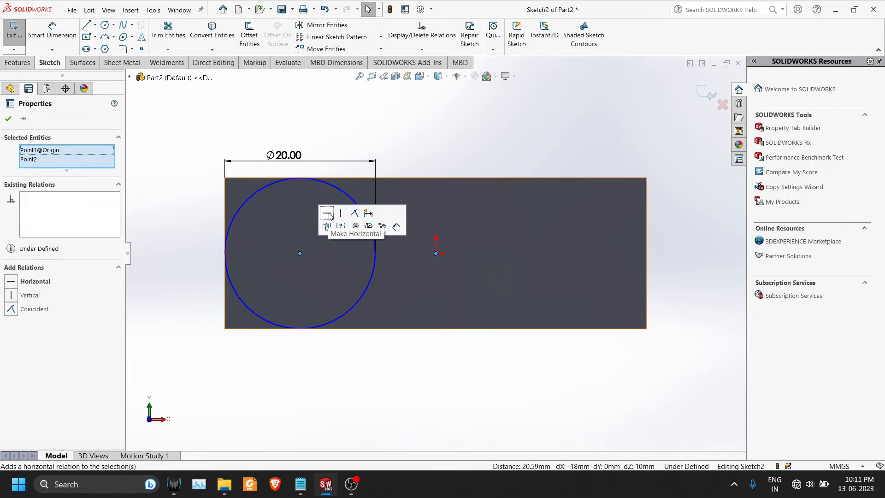
left_click(327, 214)
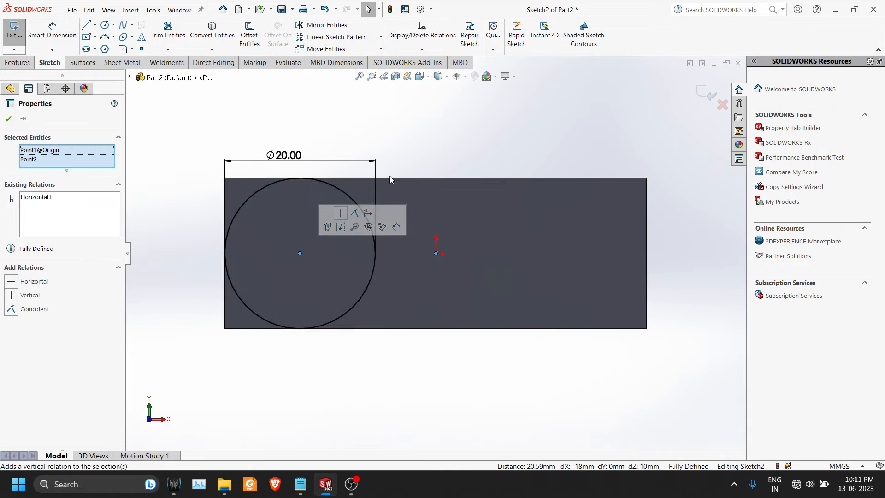
left_click(9, 118)
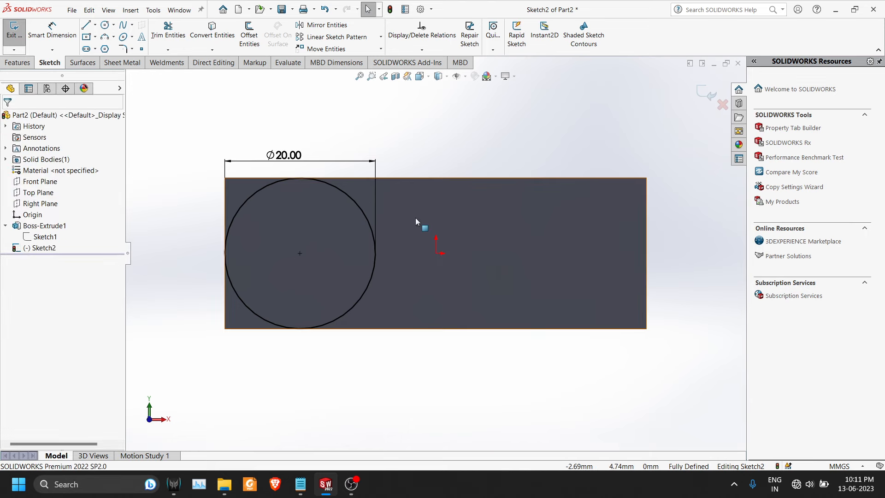
key("z")
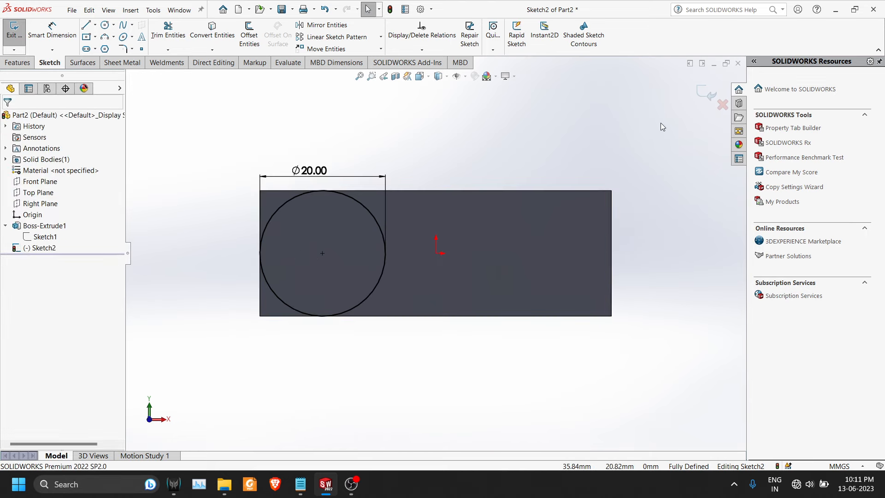
left_click(709, 94)
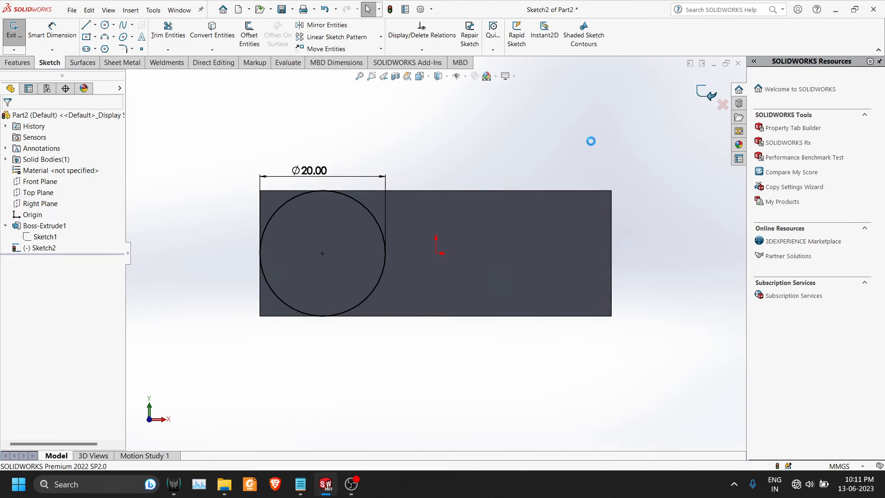
Step: Edit the base extrusion's sketch to set the rectangle's width to 46 mm, and exit the sketch
right_click(53, 237)
left_click(60, 203)
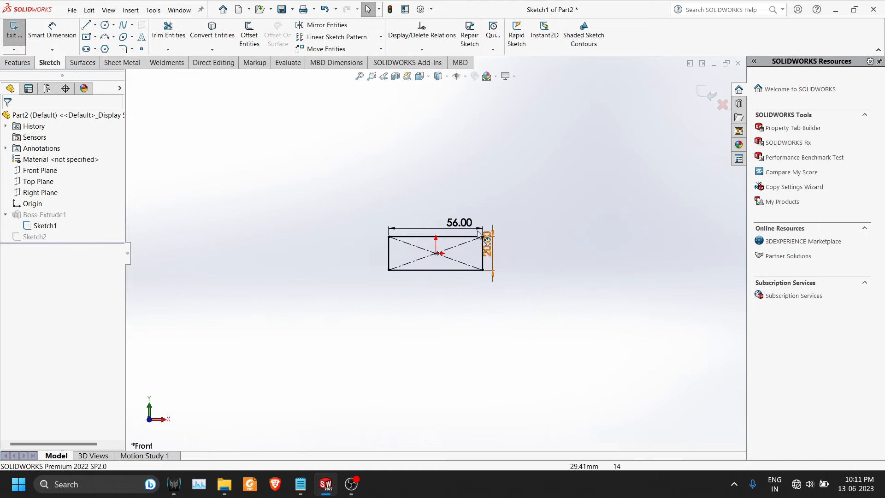
double_click(460, 223)
type("46")
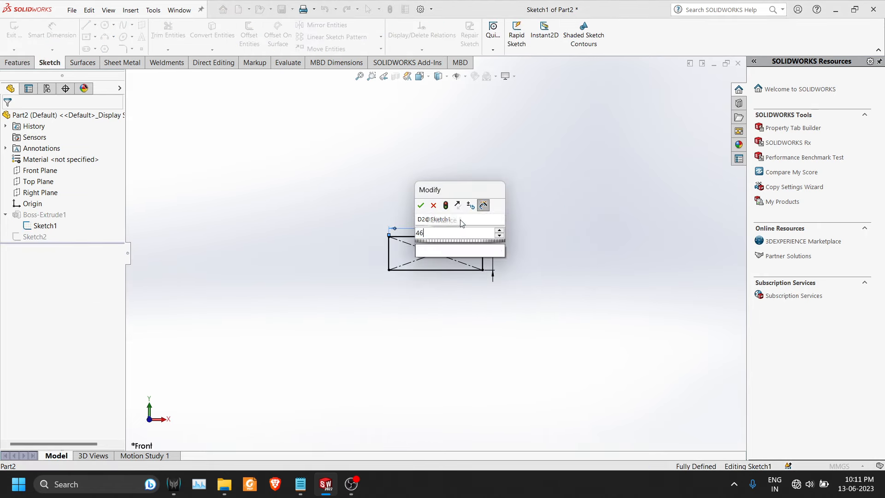
key("Return")
left_click(706, 94)
Step: Reopen the circle sketch and draw a corner rectangle about 28.6 by 10.7 mm from inside the circle to the block's right edge
scroll(387, 267, "down", 2)
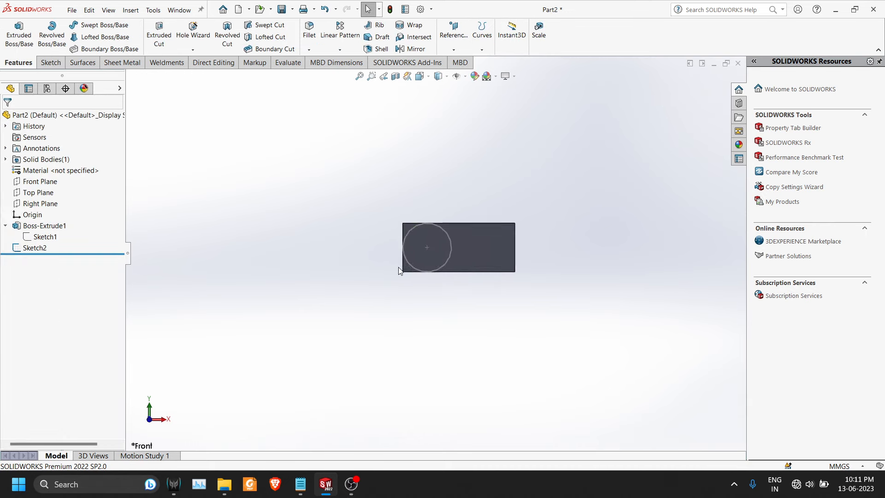
scroll(399, 270, "down", 2)
scroll(481, 208, "down", 4)
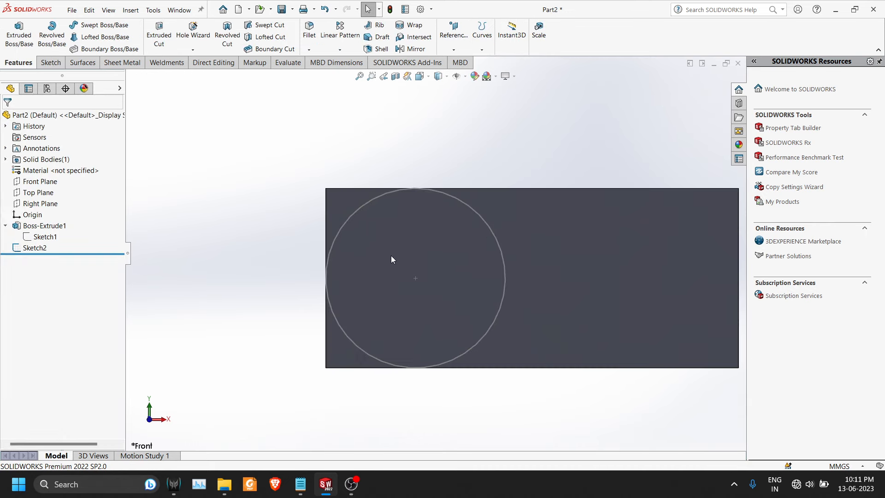
right_click(33, 247)
left_click(69, 229)
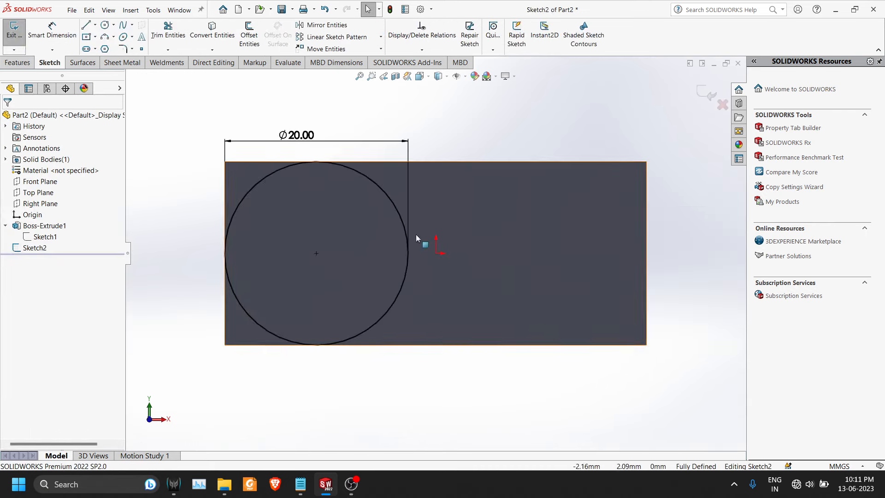
left_click(95, 37)
left_click(91, 56)
left_click(95, 37)
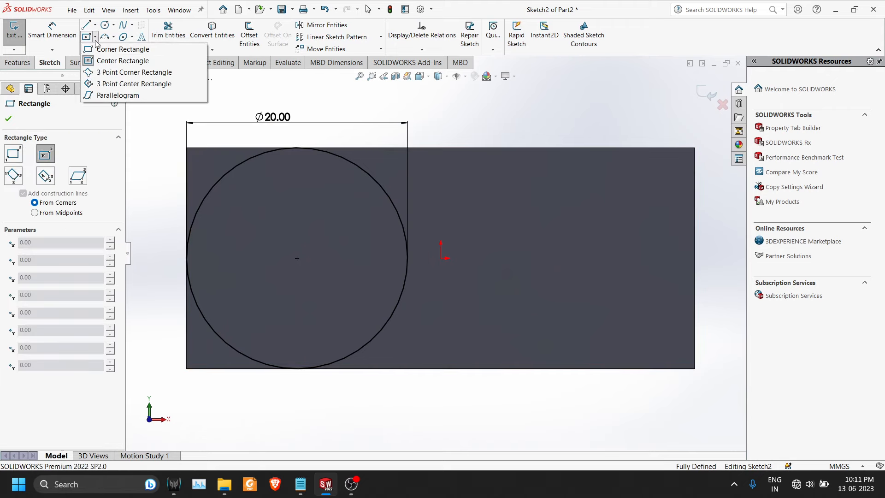
left_click(99, 43)
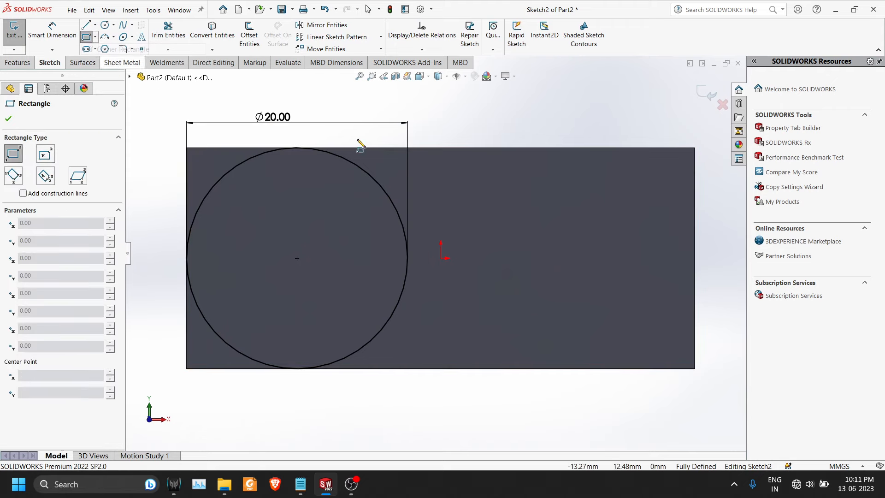
left_click(379, 200)
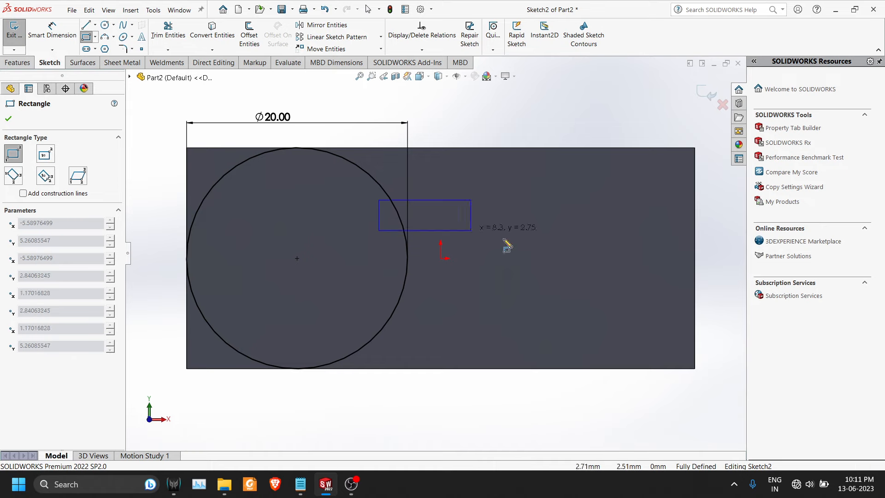
left_click(696, 318)
Step: Dimension the new rectangle's height to 10 mm at the block's right edge
left_click(52, 32)
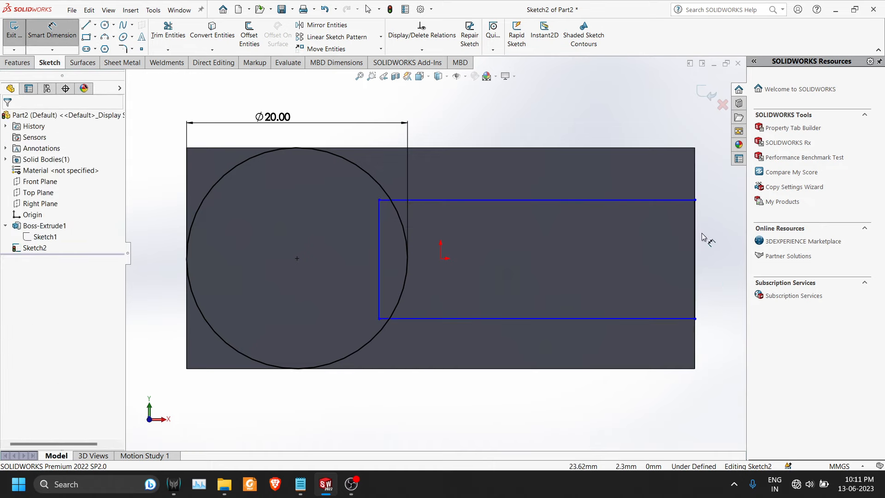
left_click(697, 230)
left_click(708, 233)
type("10")
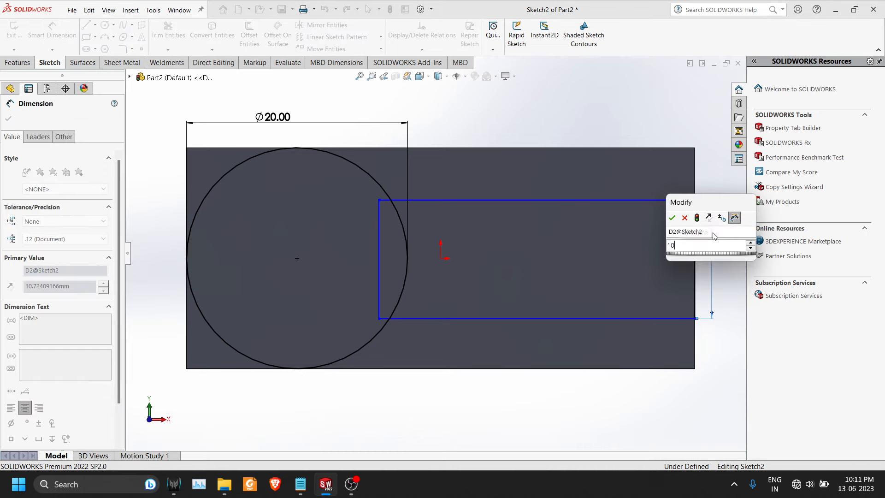
key("Return")
Step: Dimension the rectangle's upper line 5 mm from the origin
left_click(463, 210)
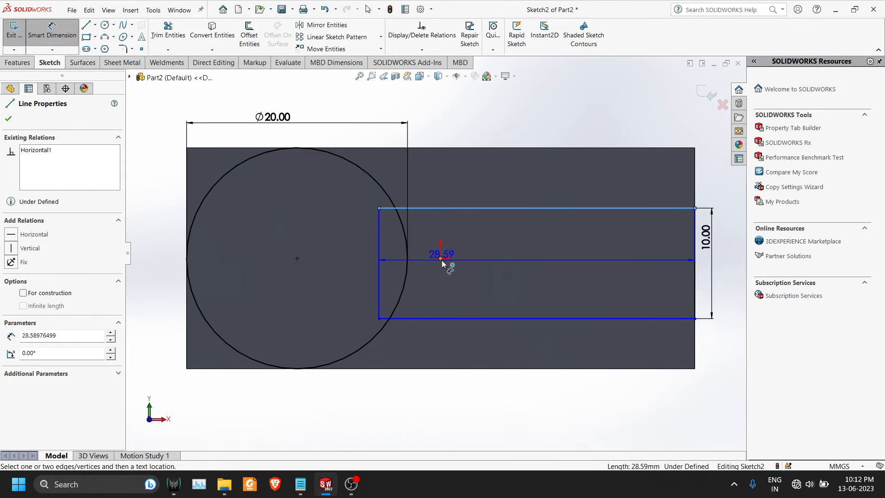
left_click(441, 259)
left_click(500, 245)
type("5")
key("Return")
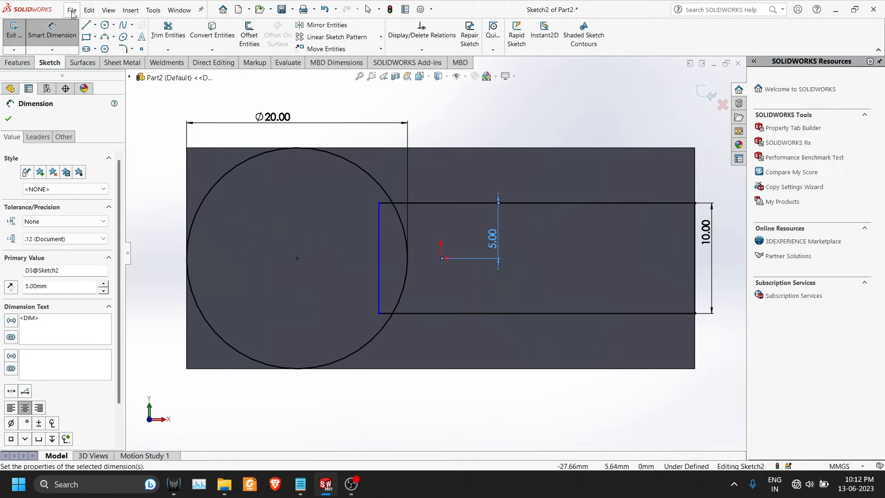
Step: Trim the rectangle's portion inside the circle and the circle's arc between the two horizontal lines
left_click(104, 25)
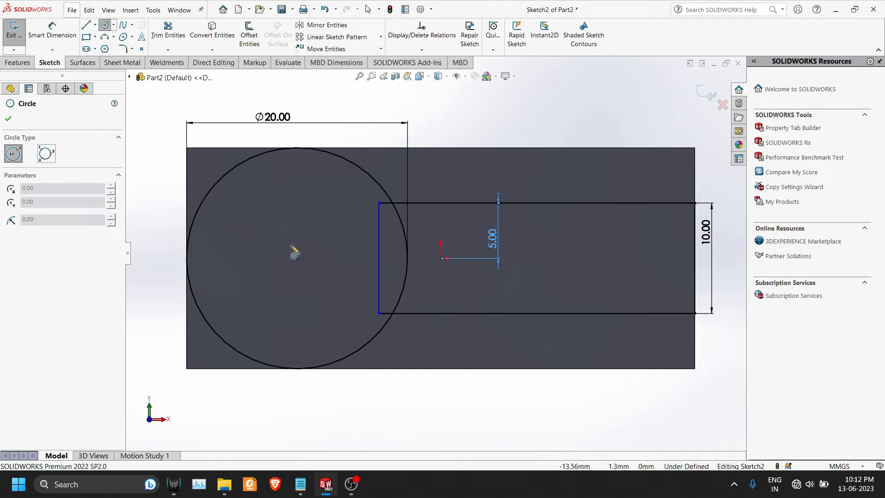
left_click(169, 30)
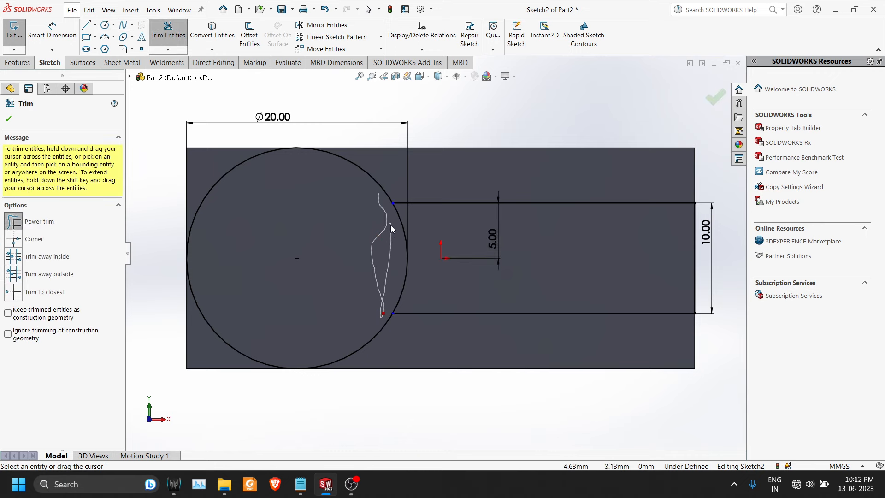
mouse_move(391, 226)
left_mouse_down()
mouse_move(405, 232)
mouse_move(377, 234)
left_mouse_up()
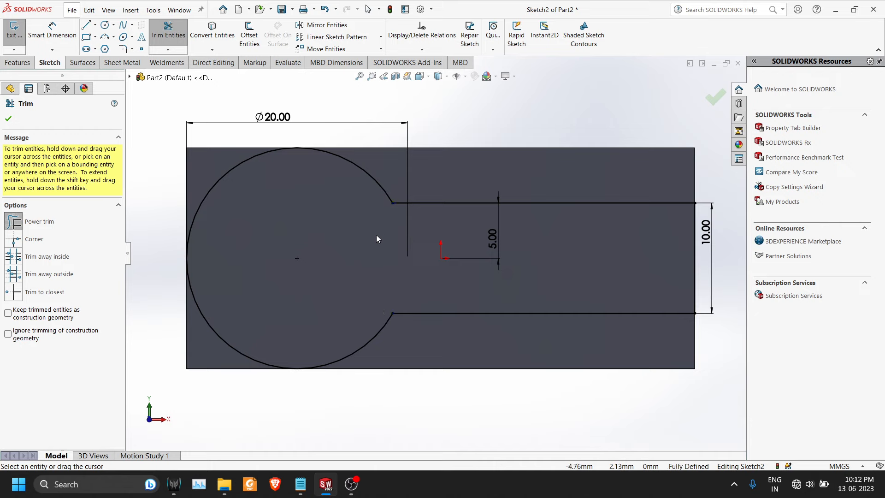
Step: Draw an inner circle concentric with the 20 mm arc and dimension its diameter to 14 mm
left_click(105, 25)
left_click(297, 259)
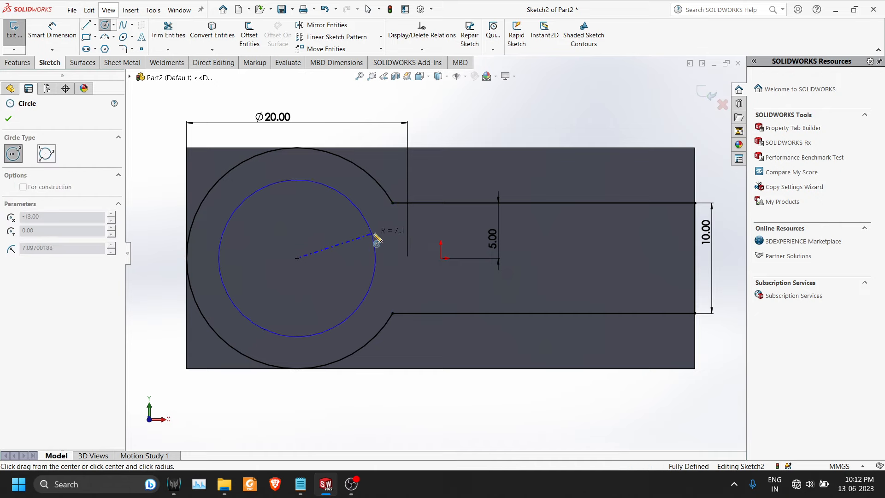
left_click(380, 240)
left_click(52, 31)
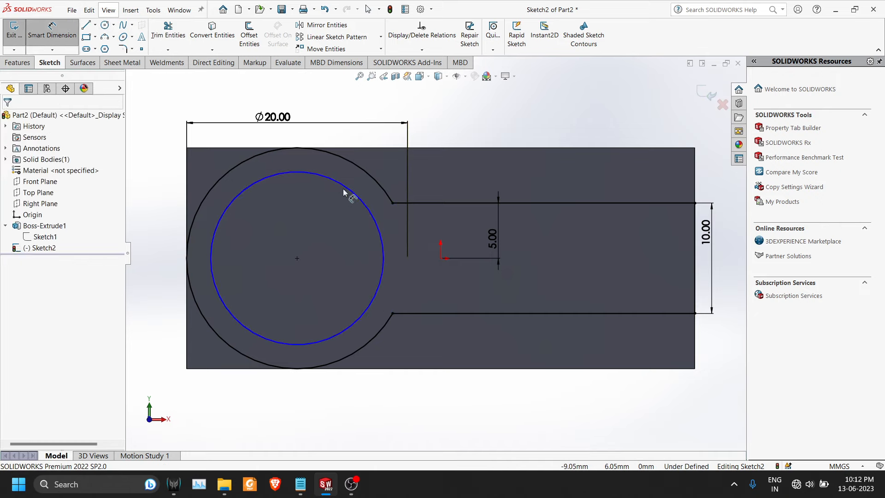
left_click(344, 194)
left_click(476, 415)
type("14")
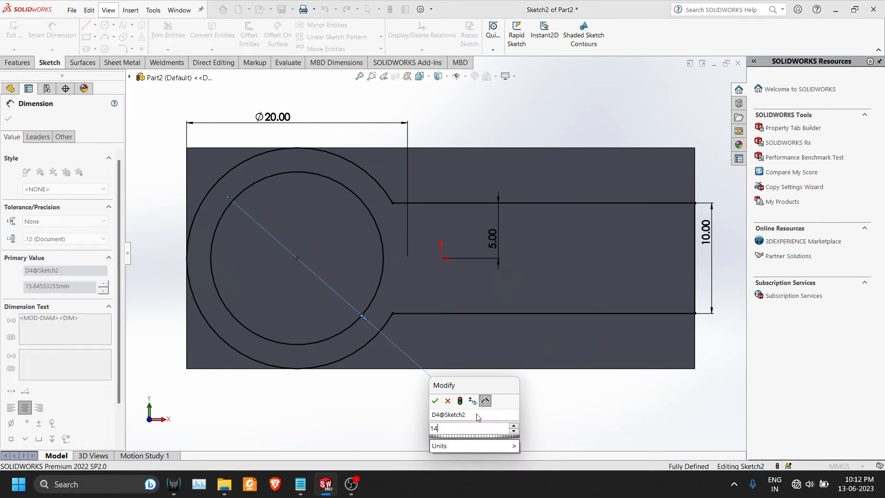
key("Return")
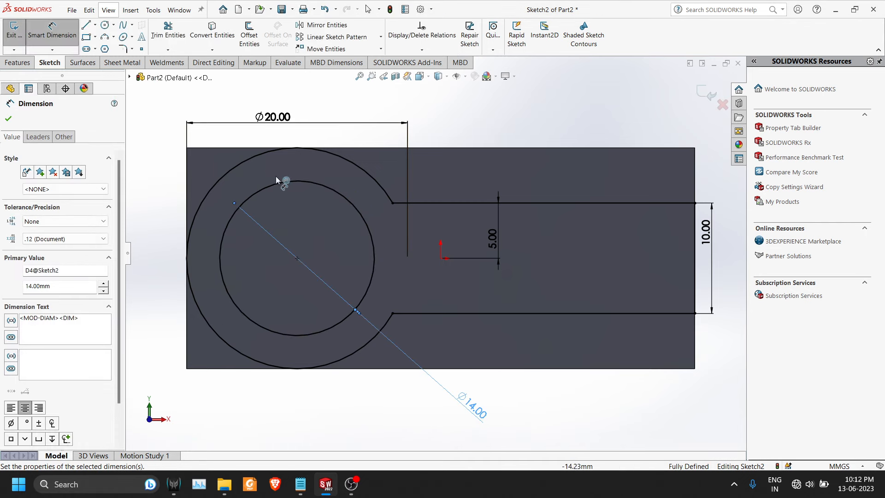
Step: Add 20 mm sketch fillets where the upper and lower horizontal lines meet the outer arc
left_click(124, 50)
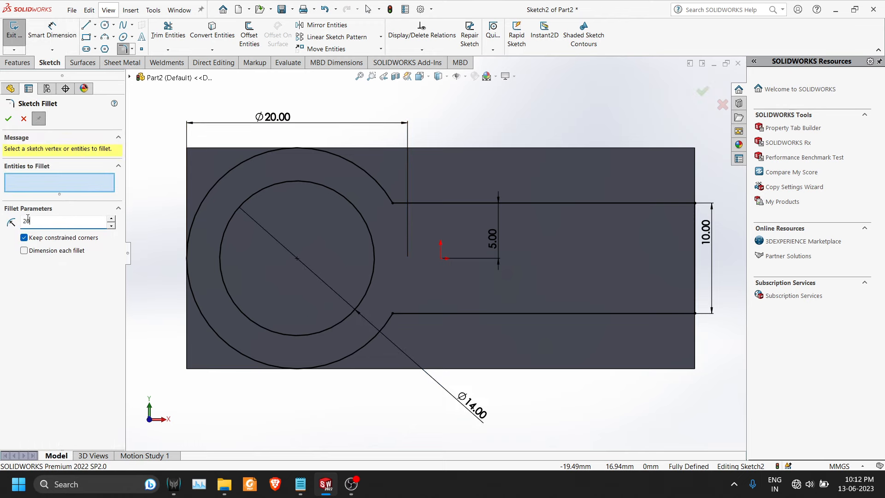
left_click(432, 202)
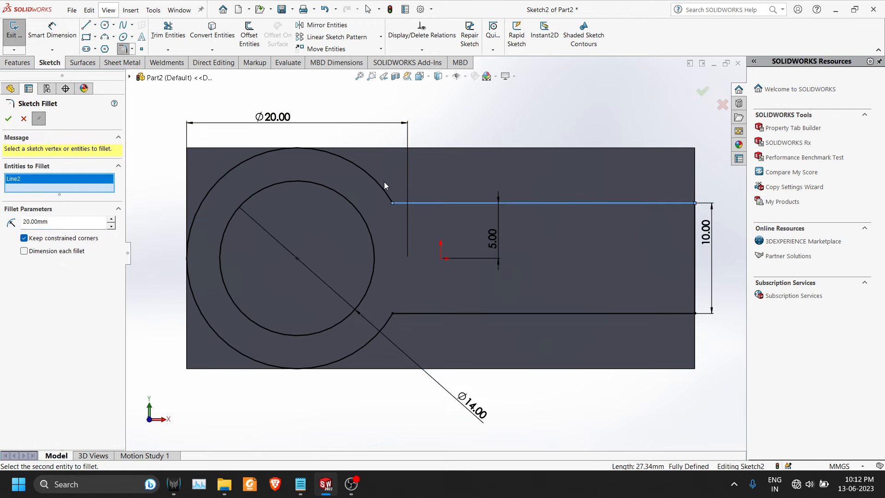
left_click(377, 185)
left_click(489, 314)
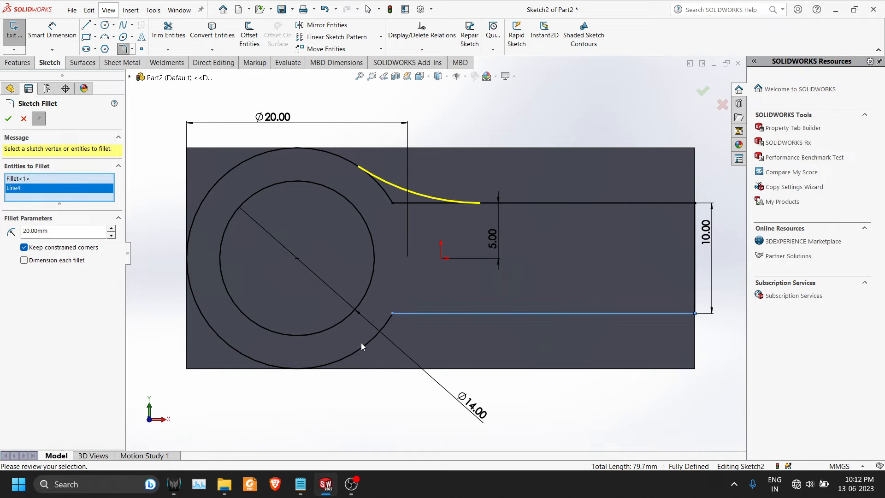
left_click(356, 353)
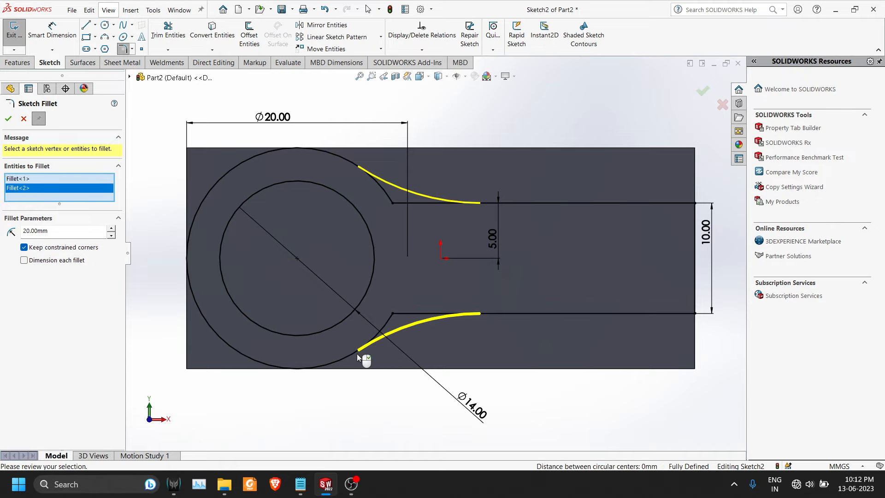
left_click(8, 120)
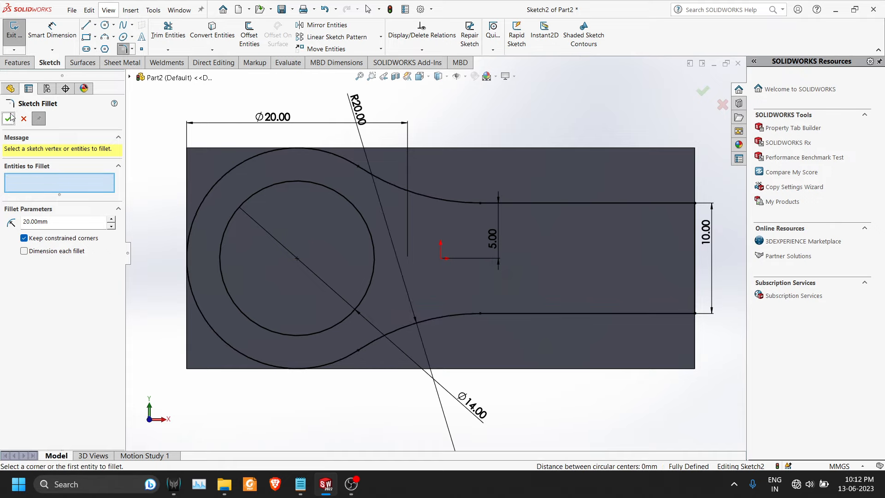
Step: Finish the sketch fillets and draw a center rectangle from the origin, about 62 by 33 mm, enclosing the whole block
left_click(9, 119)
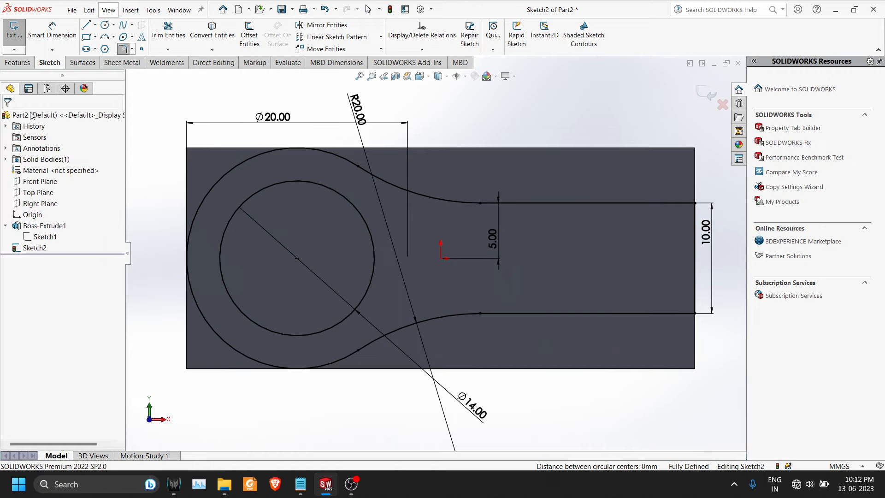
left_click(96, 37)
left_click(108, 60)
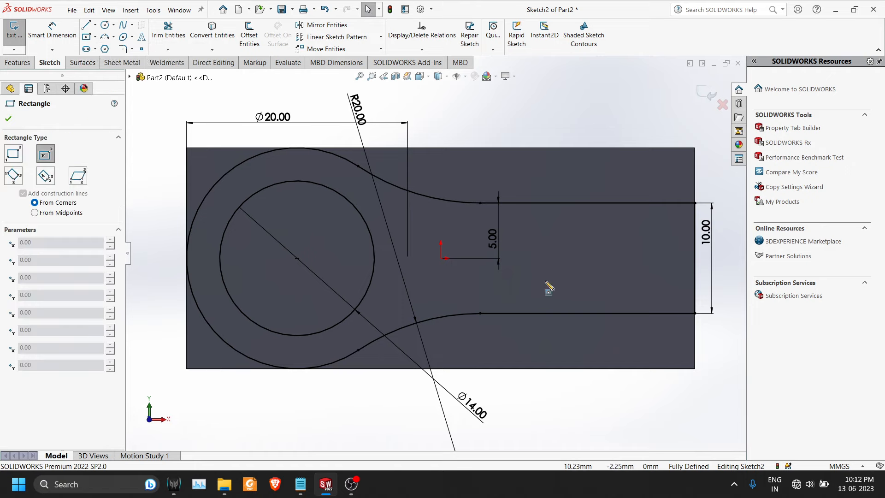
left_click(441, 258)
scroll(544, 318, "up", 3)
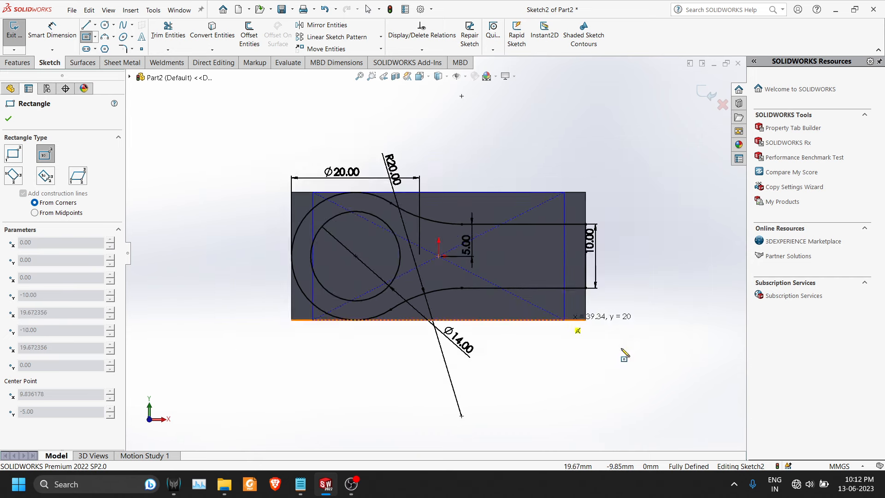
left_click(638, 361)
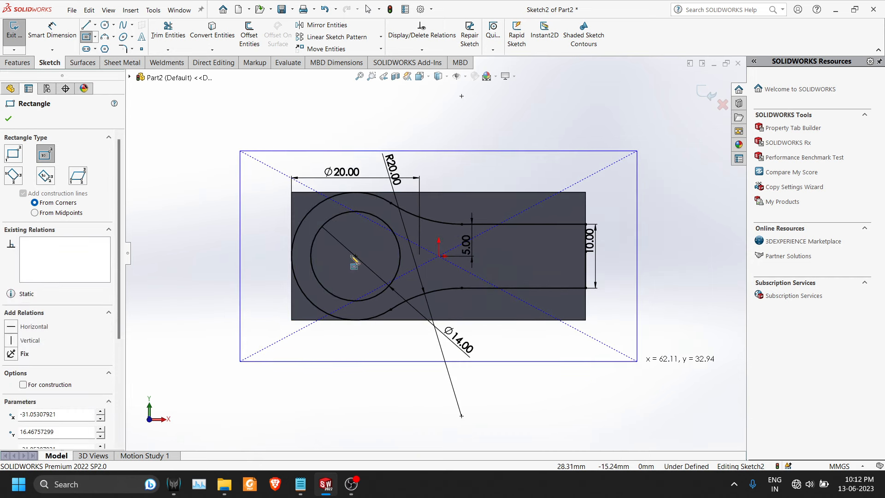
left_click(9, 118)
Step: Cut-extrude the inner circle and the four regions between the ring-and-arm profile and the block's outline, using Through All - Both
left_click(18, 63)
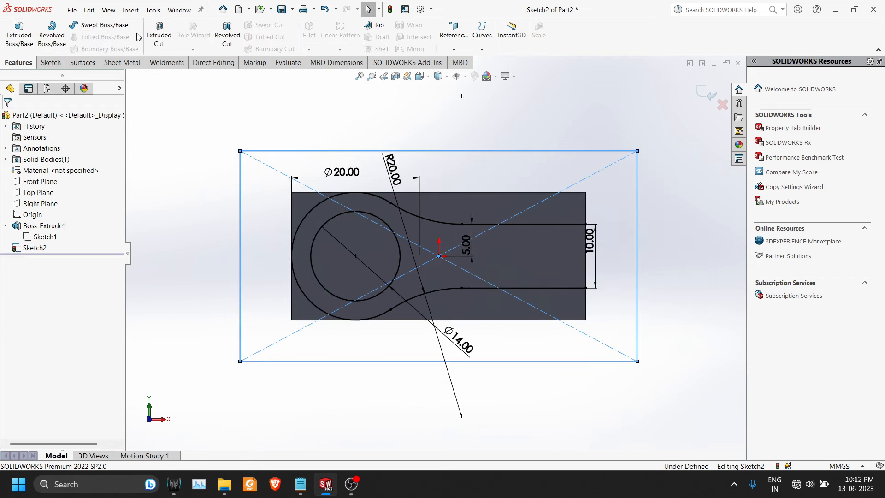
left_click(159, 34)
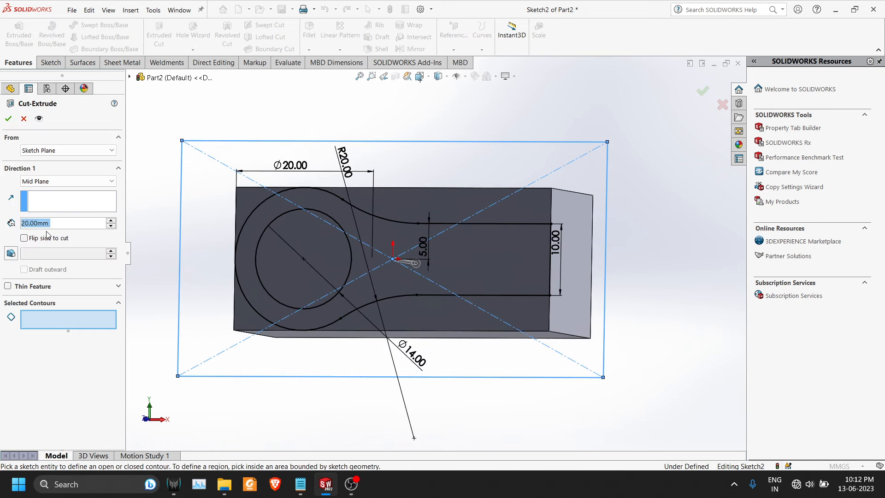
left_click(72, 183)
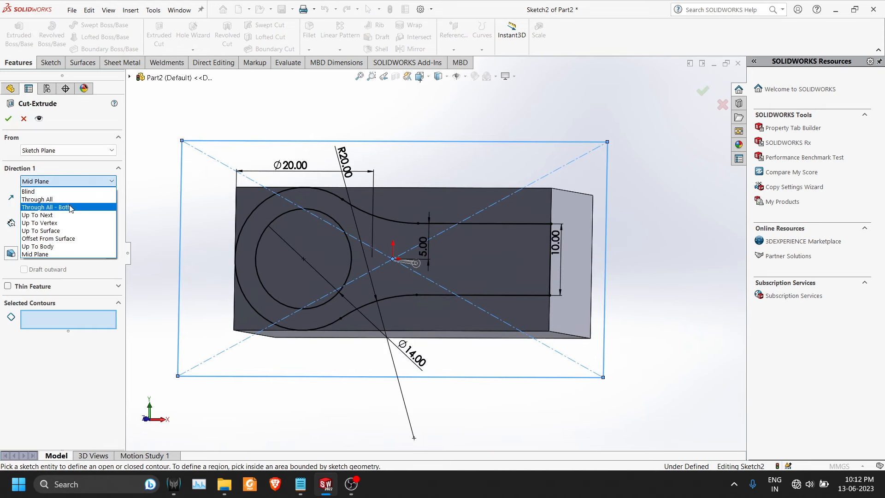
left_click(70, 204)
left_click(336, 233)
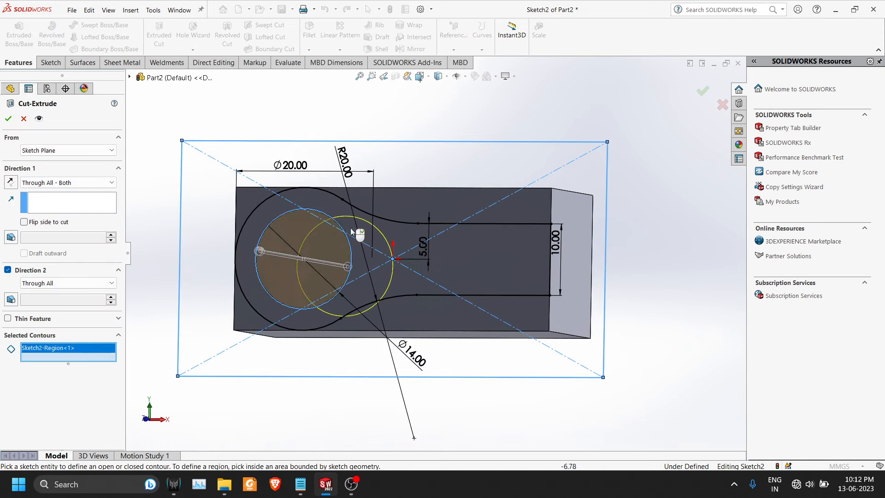
left_click(416, 202)
left_click(536, 318)
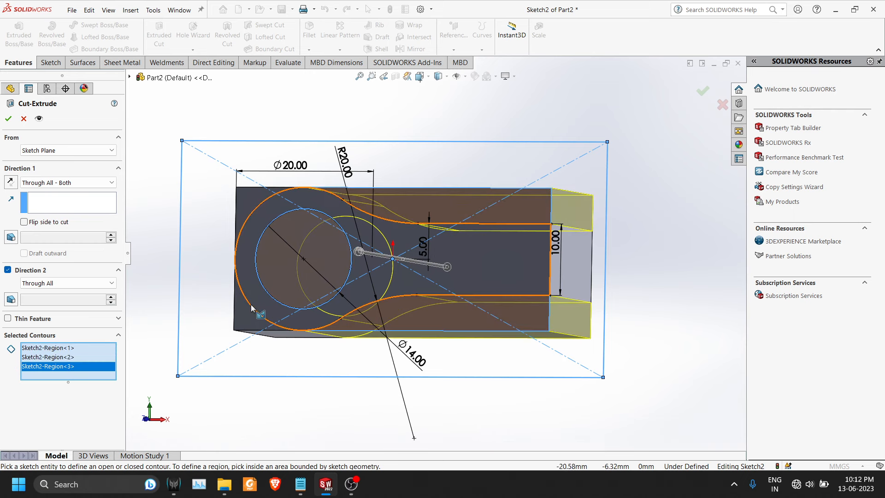
left_click(245, 317)
left_click(241, 209)
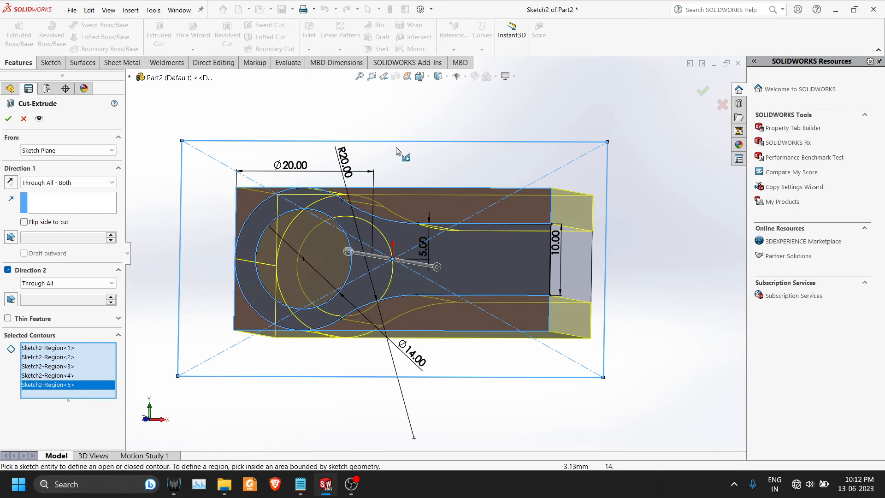
left_click(7, 119)
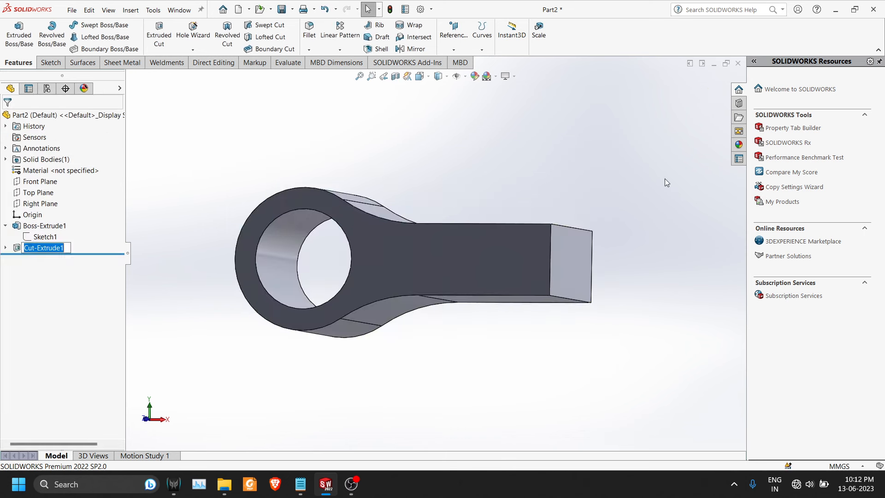
Step: Start a sketch on the arm's upper flat face and draw a circle about 19 mm in diameter, level with the origin
left_click(516, 236)
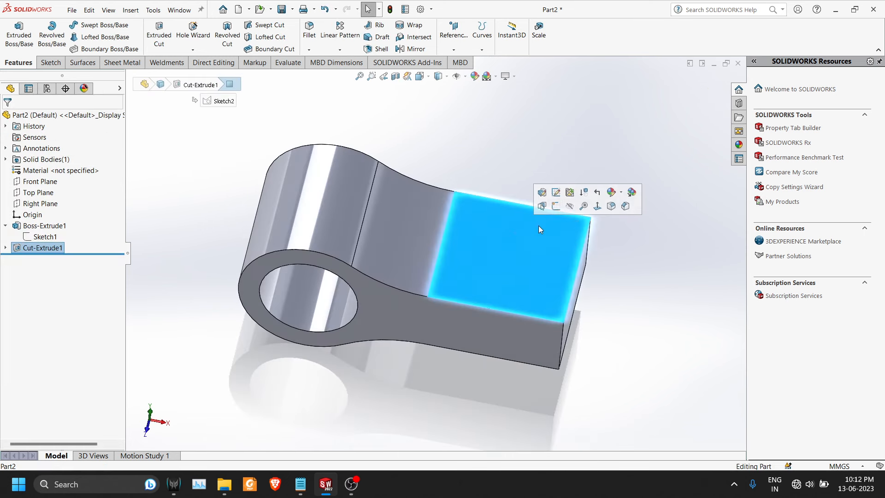
left_click(558, 206)
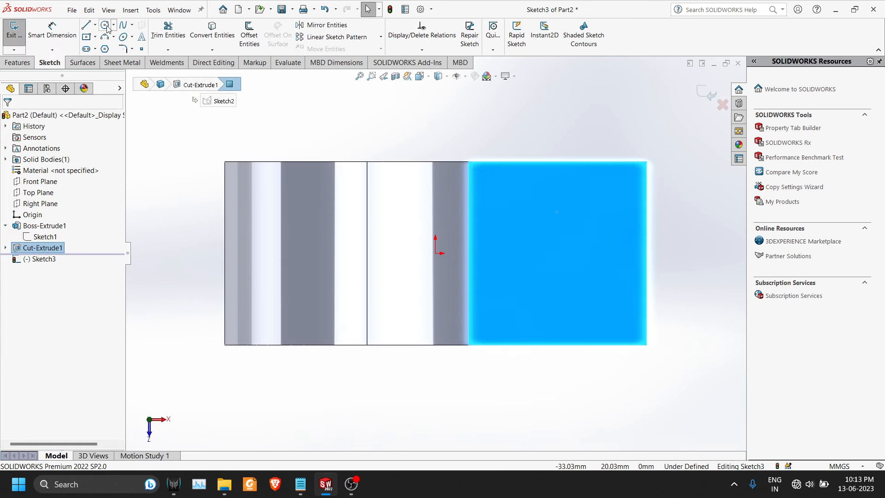
left_click(105, 25)
left_click(555, 253)
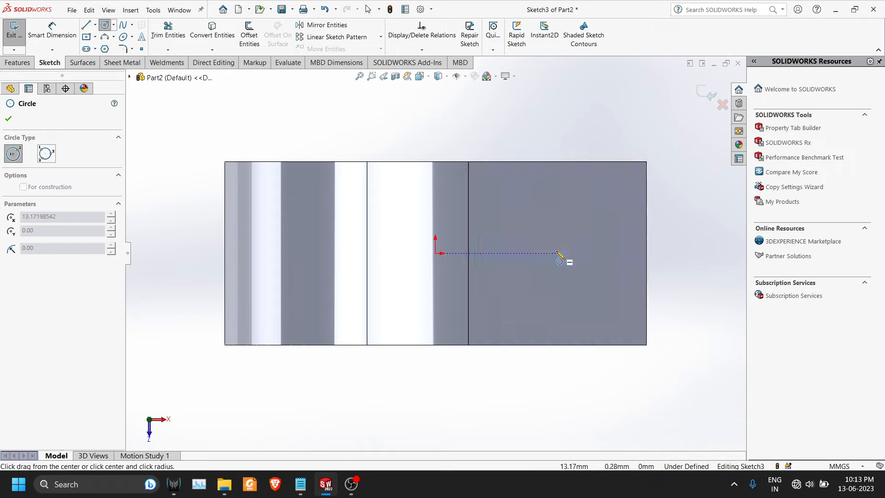
left_click(570, 170)
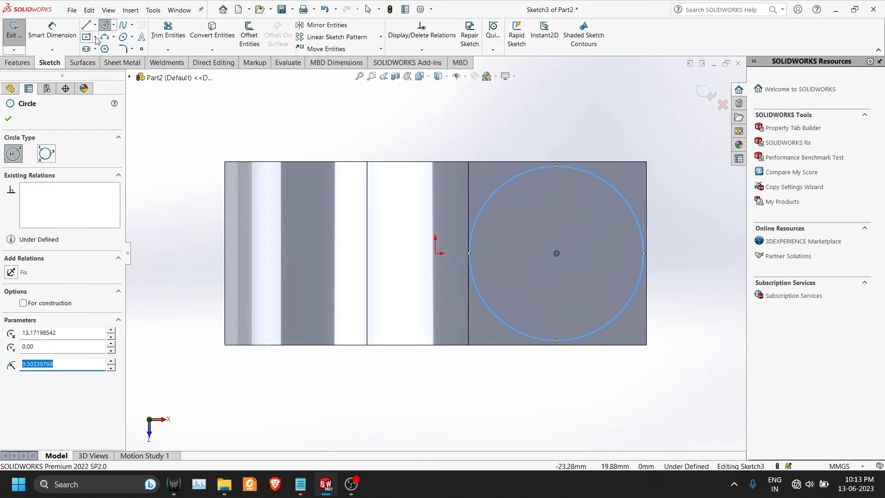
Step: Dimension the circle's diameter to 20 mm
left_click(52, 29)
left_click(608, 193)
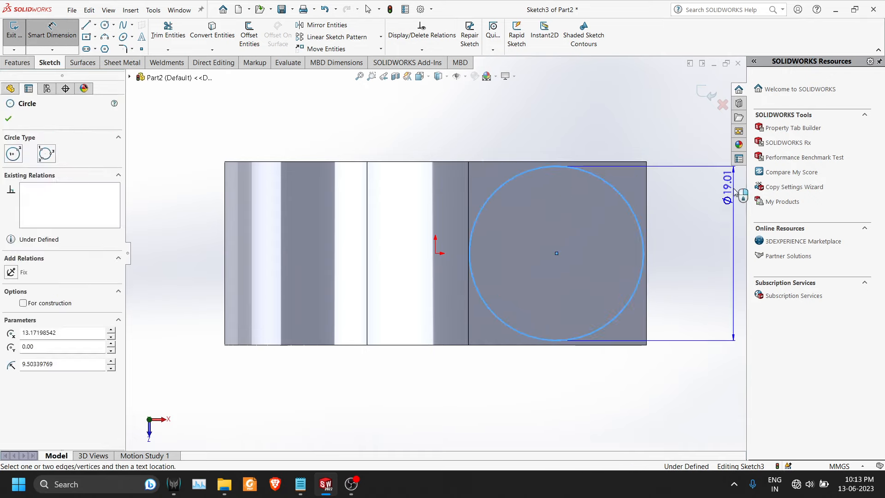
left_click(730, 187)
type("20")
key("Return")
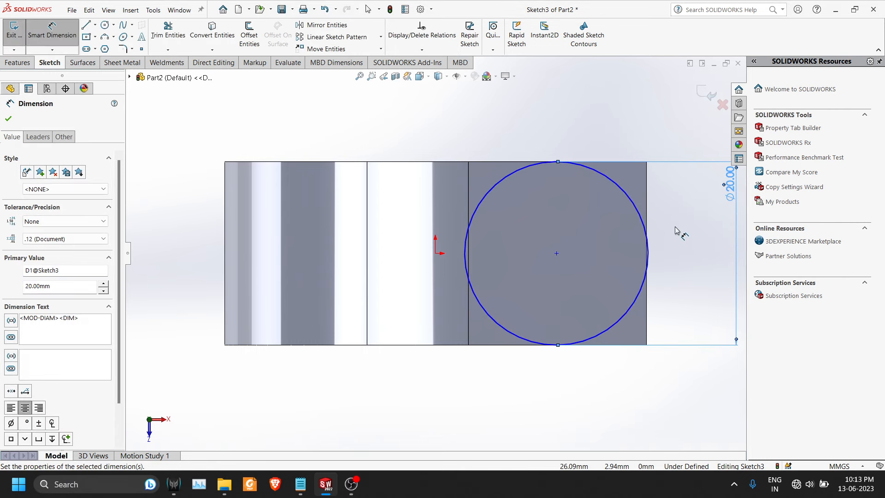
key("Escape")
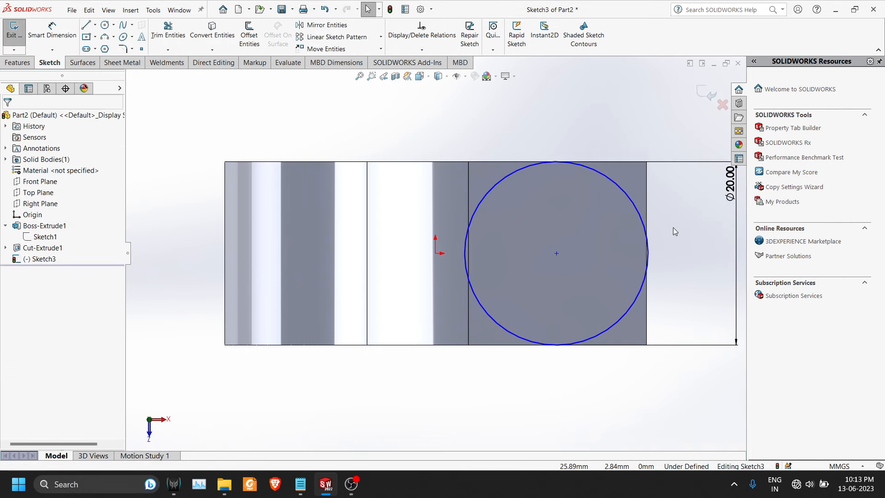
Step: Make the circle tangent to the arm's free end edge
left_click(642, 222)
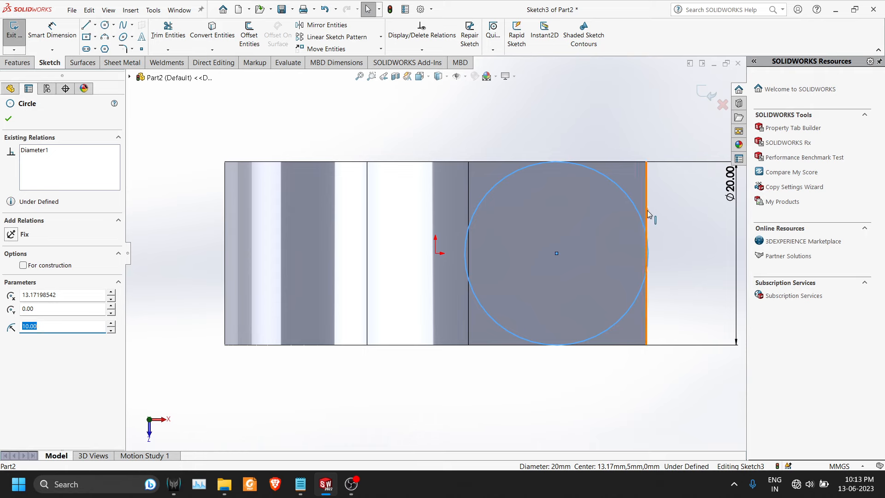
left_click(647, 210, "ctrl")
left_click(676, 176)
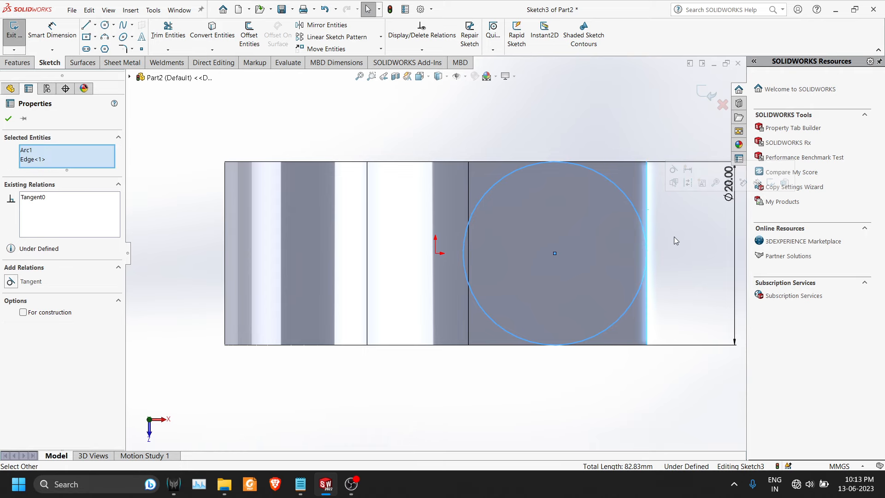
key("Escape")
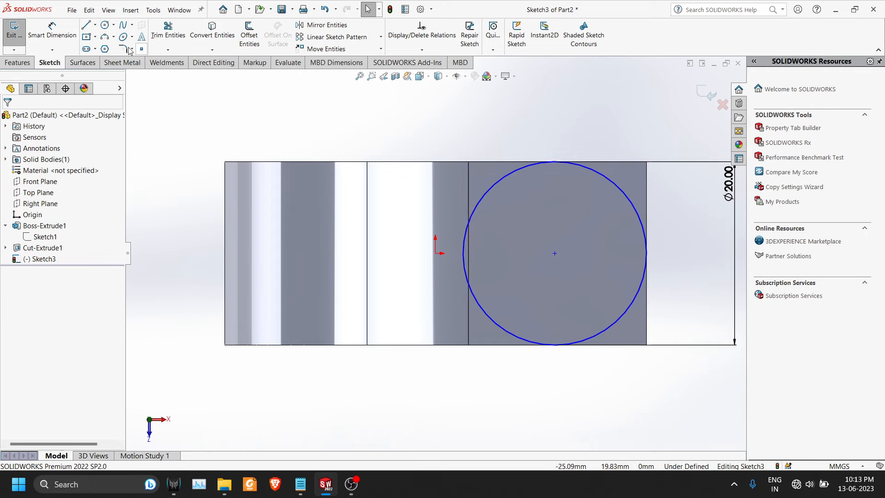
Step: Draw a corner rectangle about 13 mm high from the ring's outer end edge into the circle
left_click(95, 37)
left_click(113, 42)
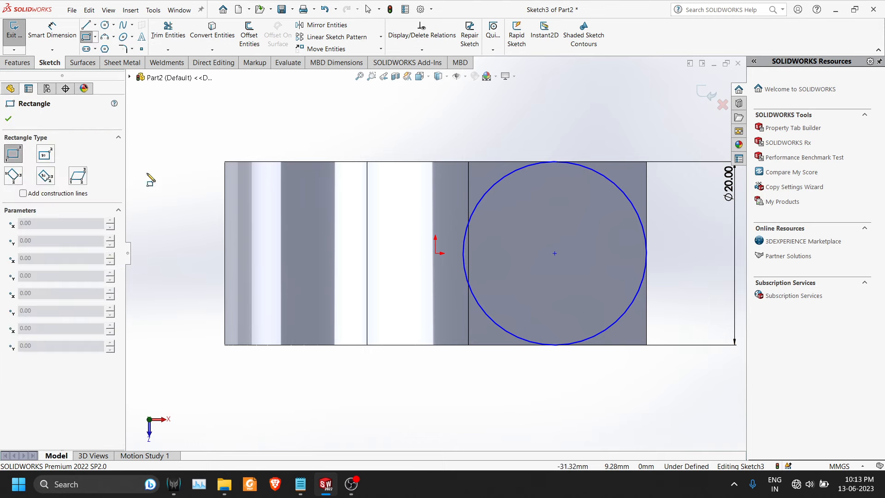
left_click(225, 189)
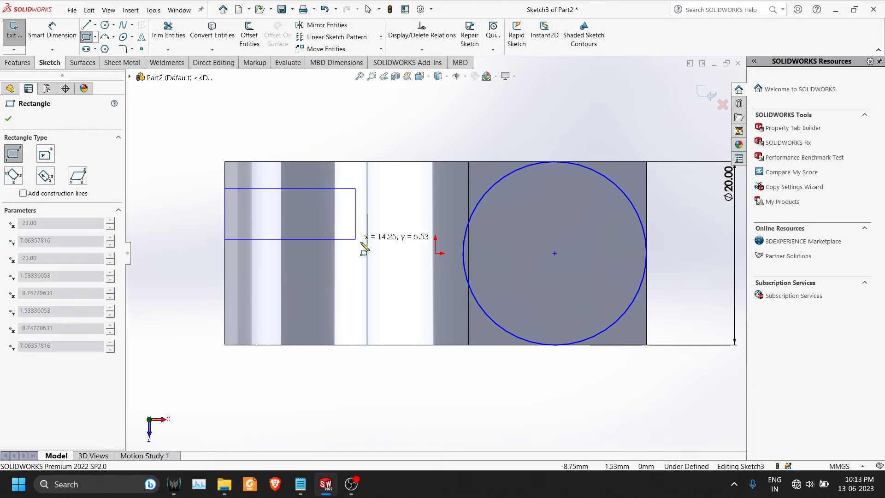
left_click(504, 306)
key("Escape")
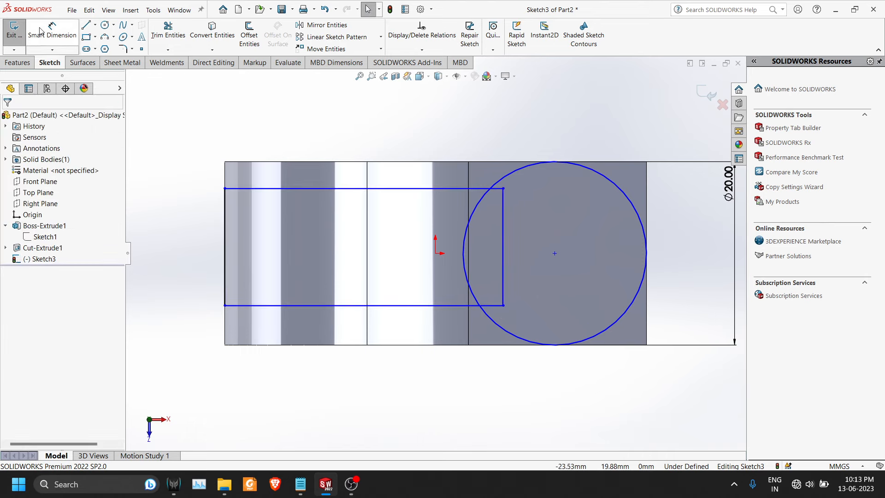
Step: Add a horizontal relation between the origin and the circle's center
left_click(436, 253)
left_click(555, 253, "ctrl")
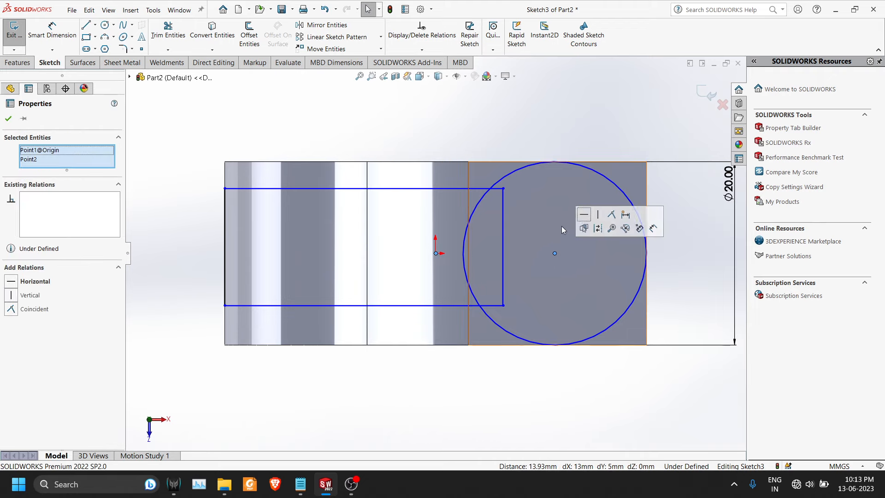
left_click(584, 215)
key("Escape")
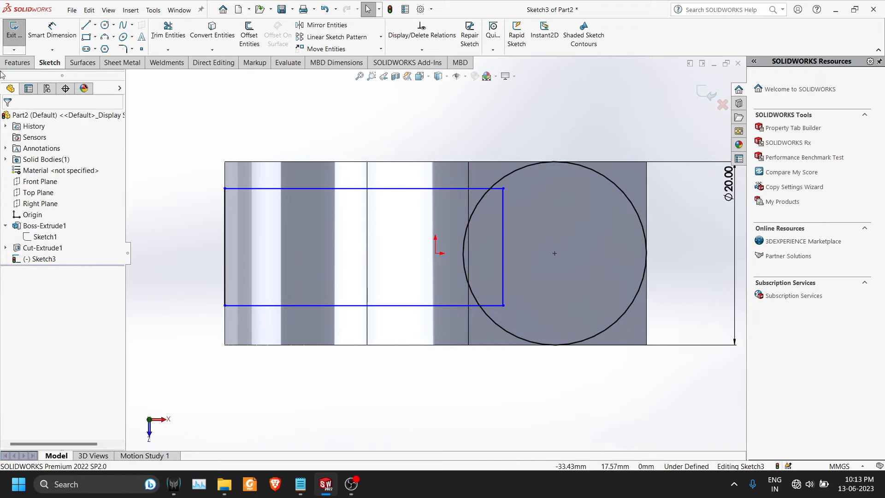
Step: Dimension the rectangle's height to 10 mm along its outer vertical side
left_click(52, 32)
left_click(225, 224)
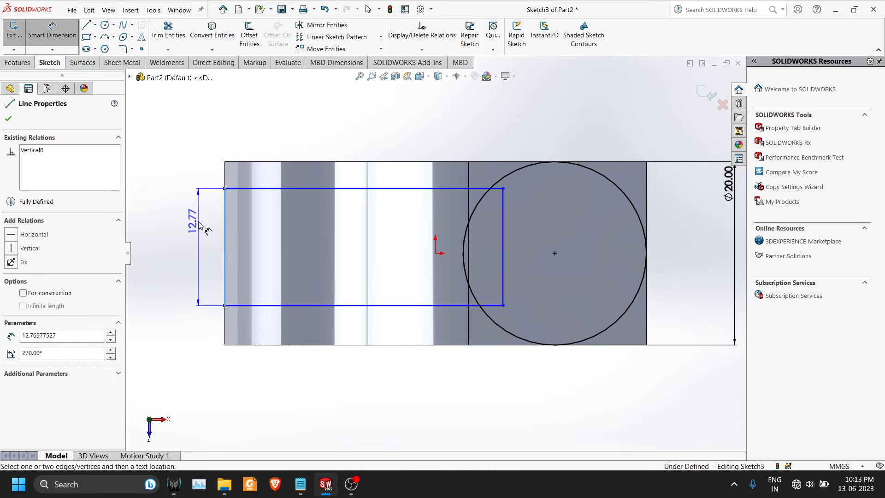
left_click(186, 220)
type("10")
key("Return")
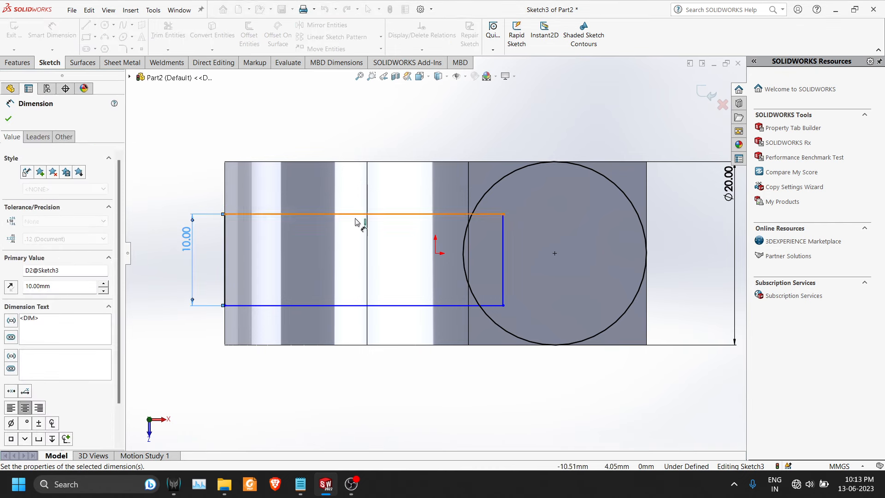
Step: Dimension the distance from the origin to the rectangle's upper line as 5 mm
left_click(436, 254)
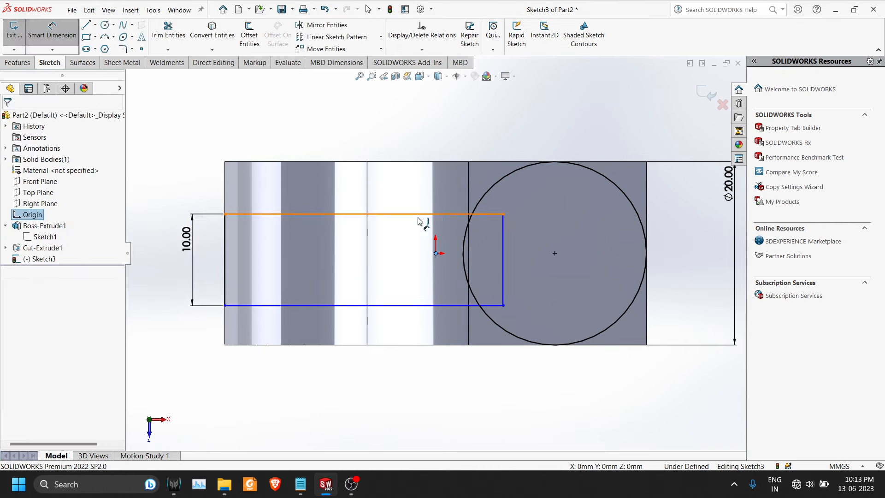
left_click(421, 215)
left_click(369, 232)
type("5")
key("Return")
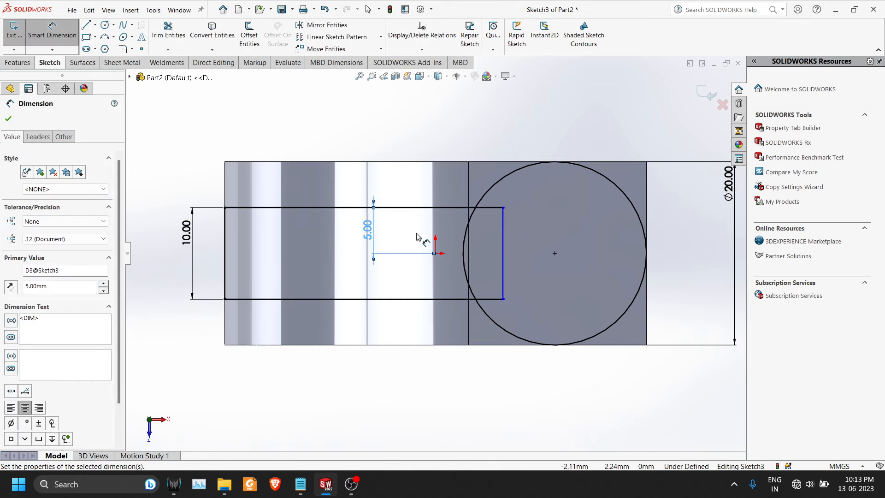
Step: Trim the rectangle's lines inside the circle and the circle's arc between the two horizontal lines
left_click(178, 39)
scroll(535, 281, "down", 3)
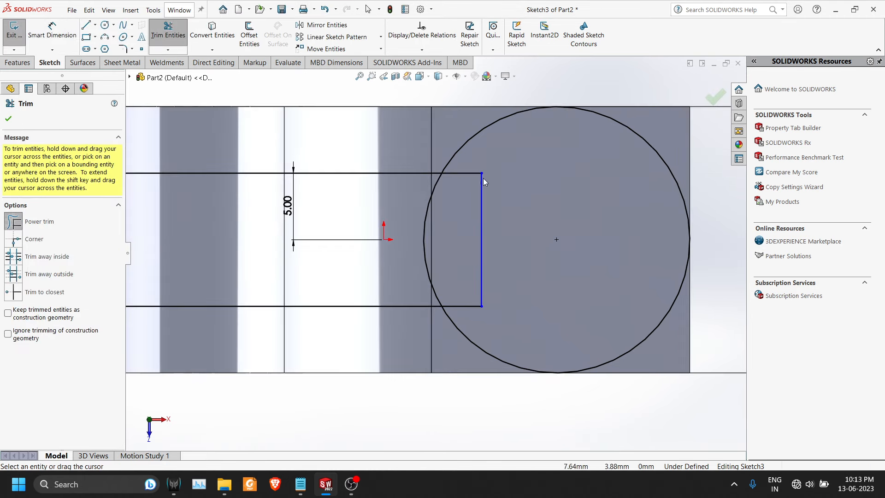
left_click_drag(476, 157, 461, 207)
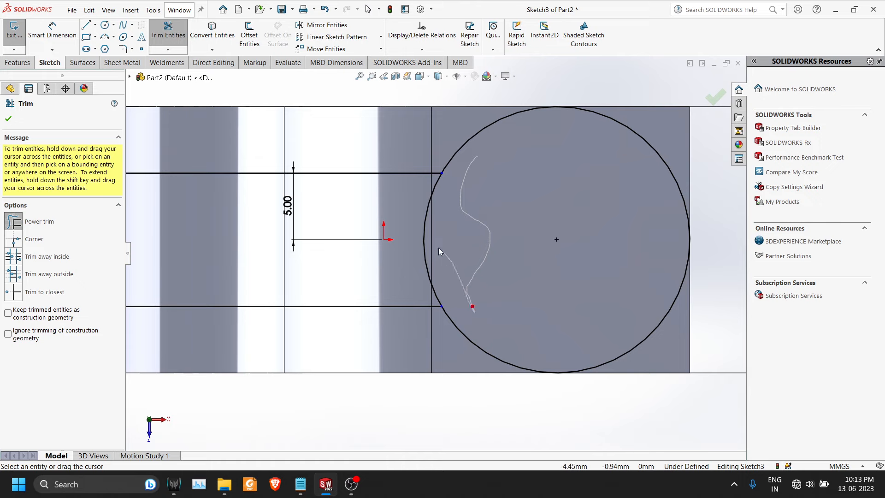
Step: Fillet both junctions between the arm's horizontal lines and the ring's arc with a 20 mm radius
left_click(122, 49)
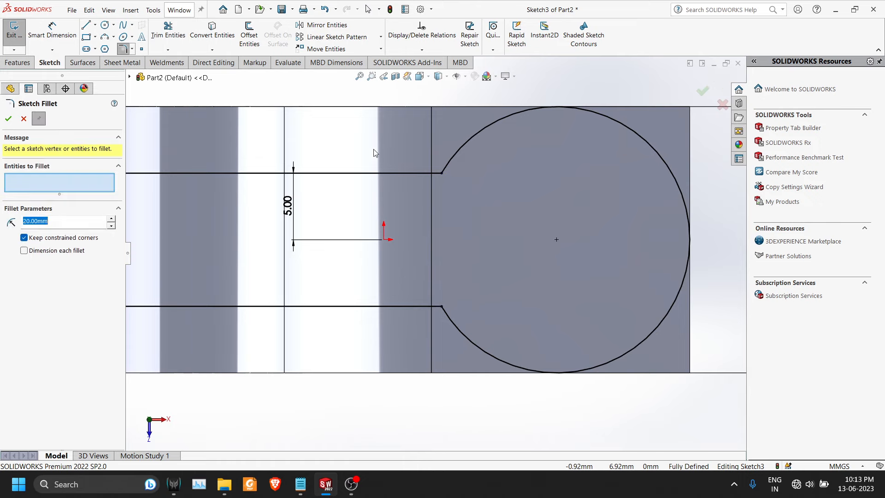
left_click(408, 173)
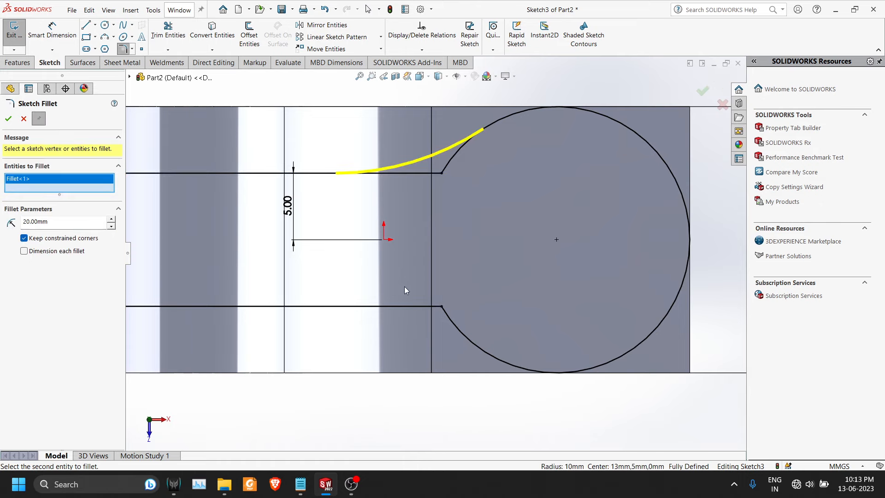
left_click(397, 306)
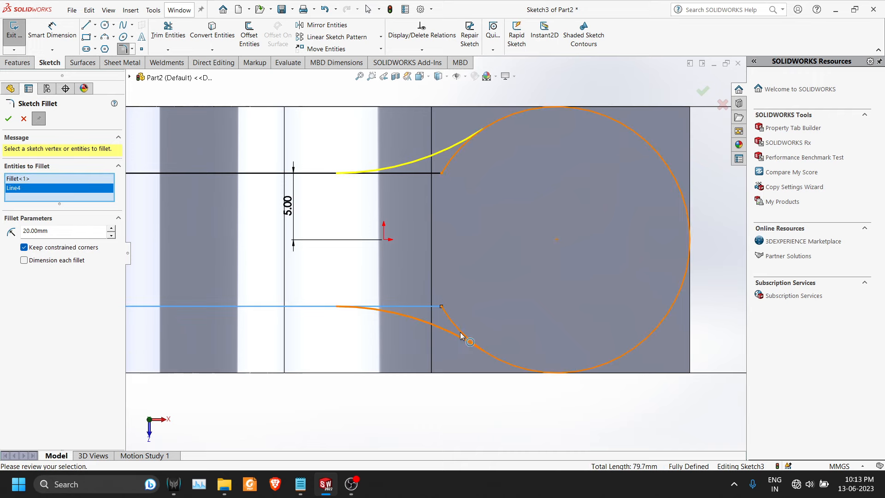
left_click(8, 119)
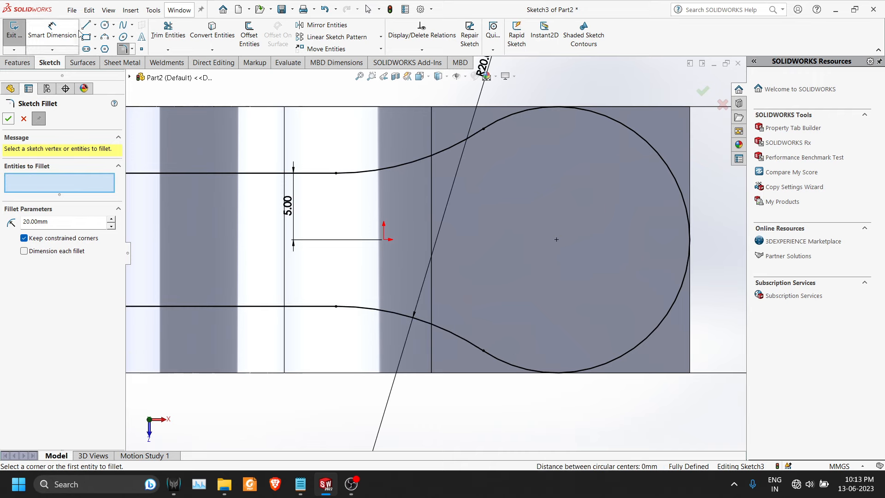
Step: Draw a circle inside the ring's outline from its center and dimension its diameter as 10 mm
left_click(105, 25)
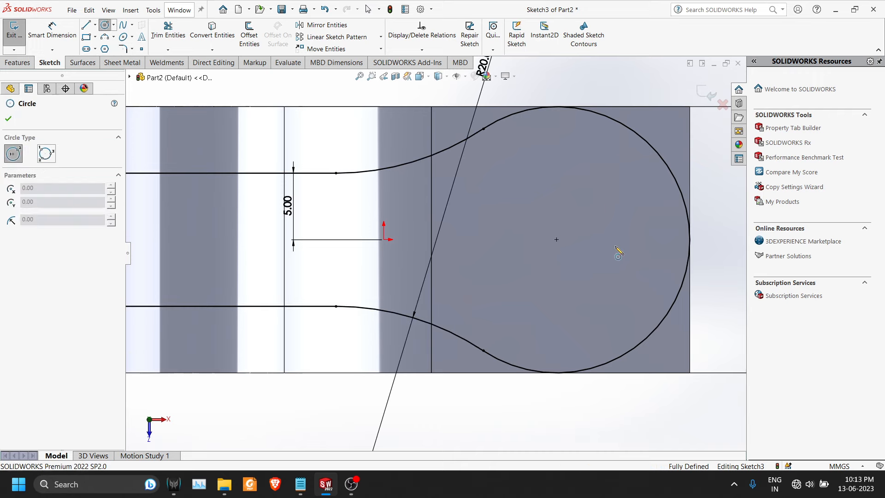
left_click(556, 240)
left_click(630, 297)
left_click(52, 33)
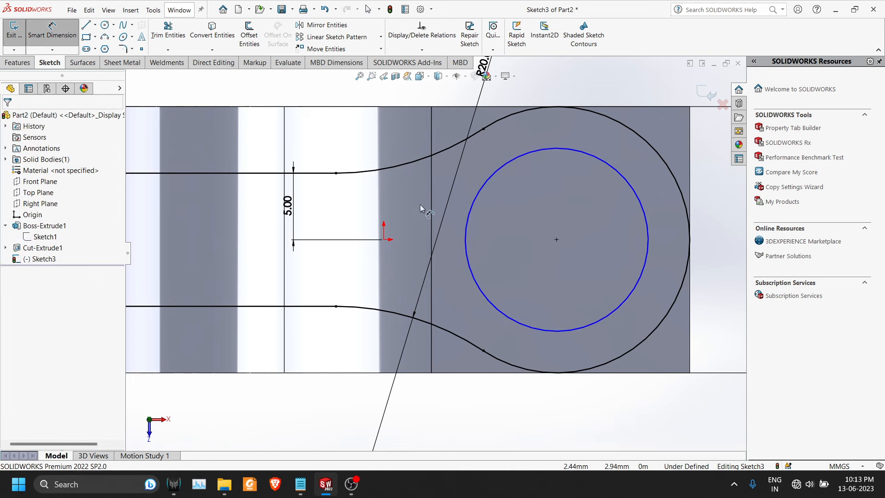
left_click(466, 226)
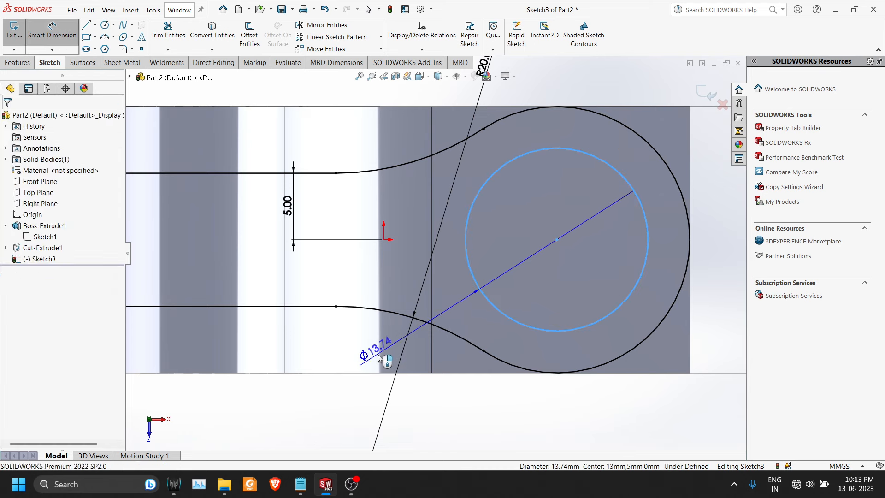
left_click(378, 355)
type("10")
key("Return")
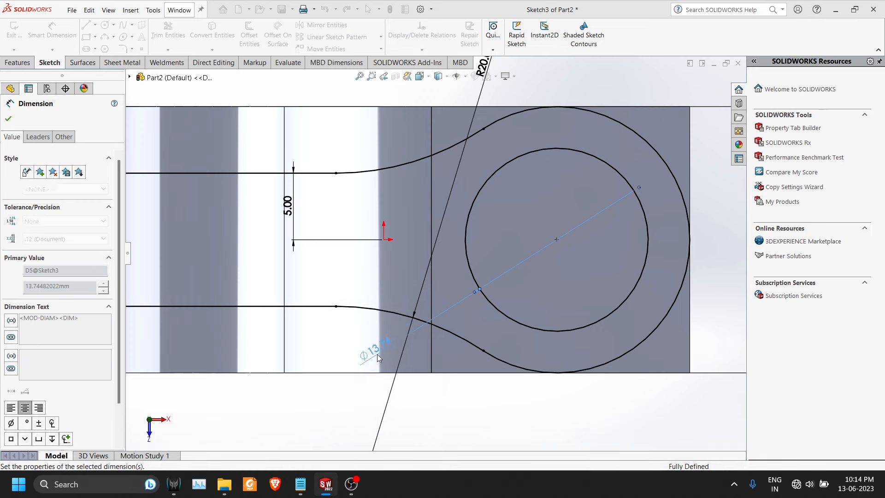
Step: Set the inner circle's diameter to 14 mm
double_click(398, 334)
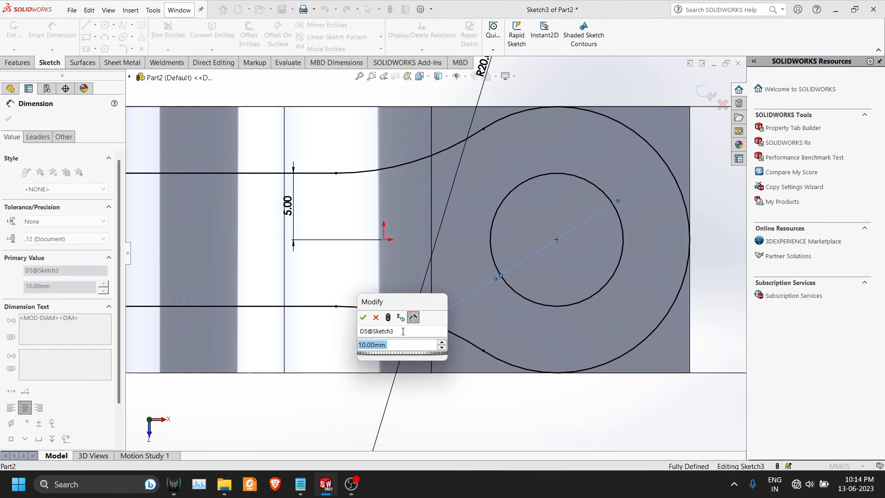
type("14")
key("Return")
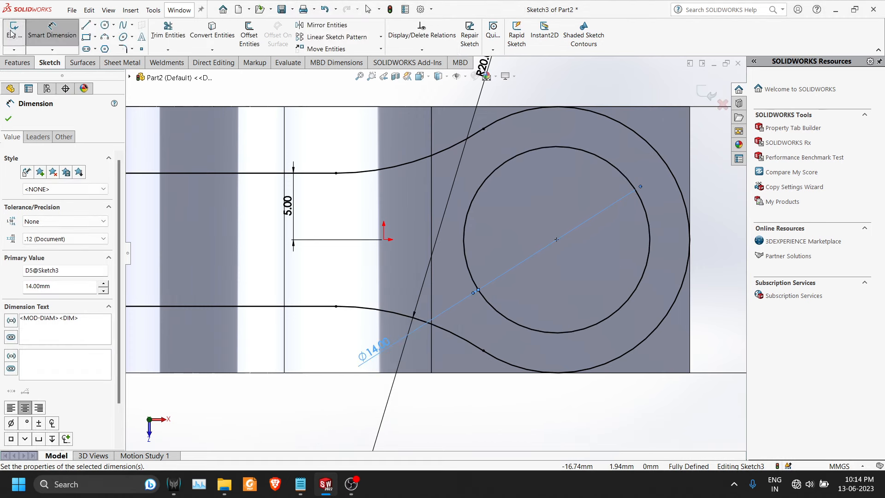
Step: Draw a center rectangle from the origin, about 55 by 26 mm, enclosing the whole block
key("f")
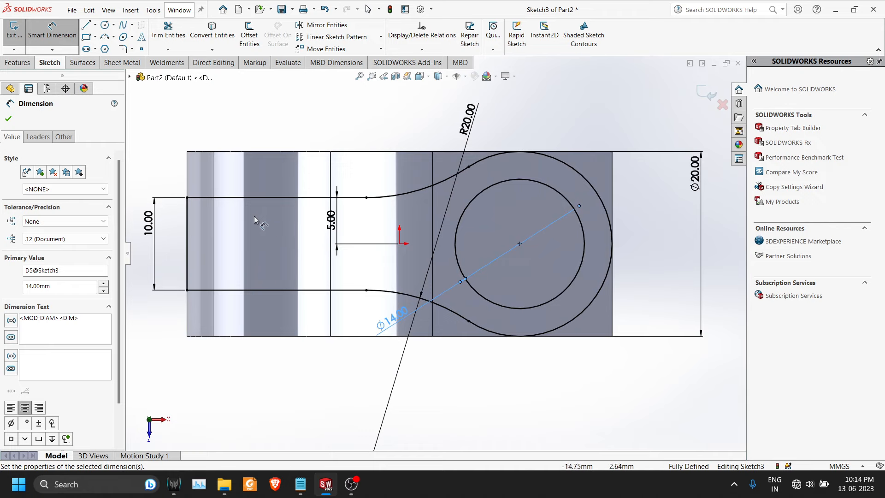
left_click(96, 37)
left_click(100, 64)
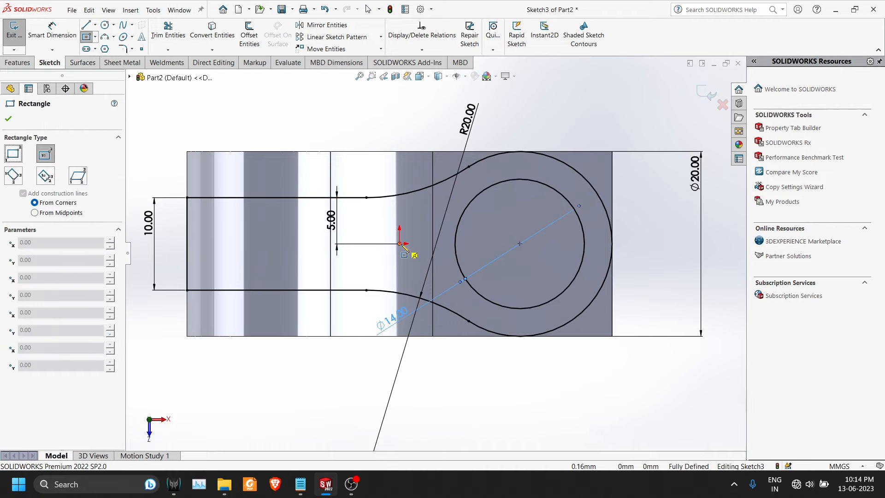
left_click(399, 243)
left_click(652, 122)
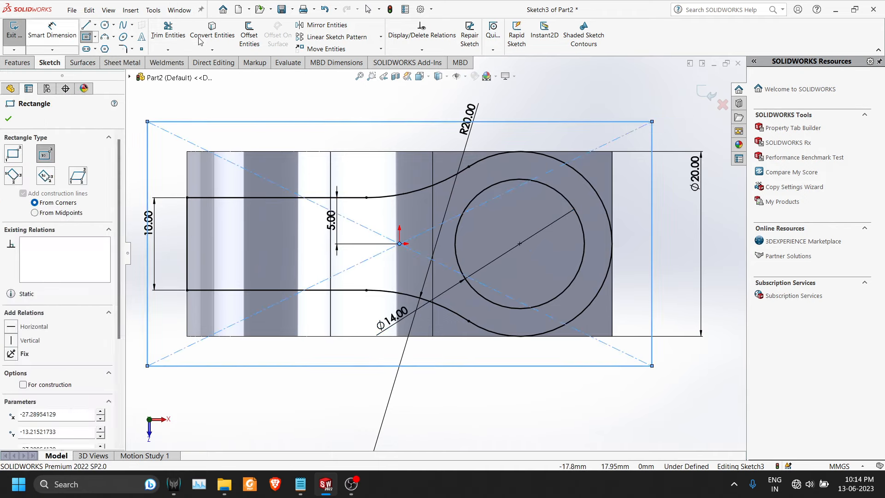
Step: Start an extruded cut, choosing the regions between the rectangle and the link profile plus the inner circle as contours
left_click(10, 63)
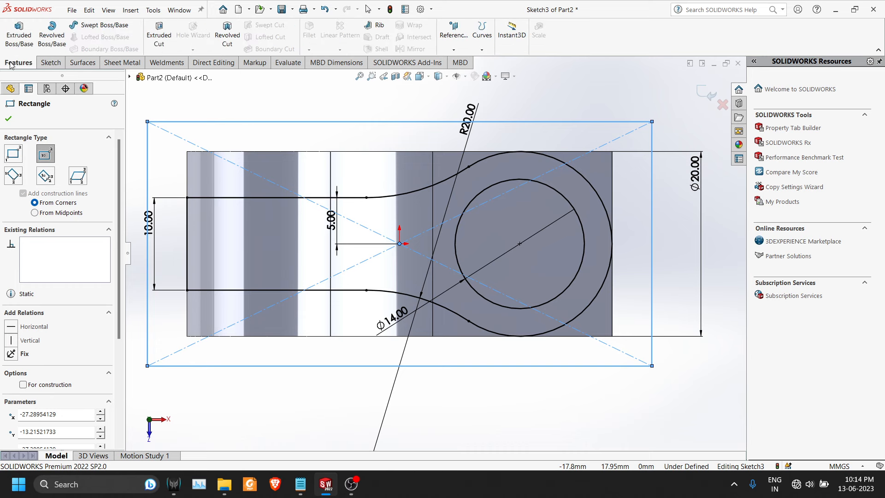
left_click(159, 36)
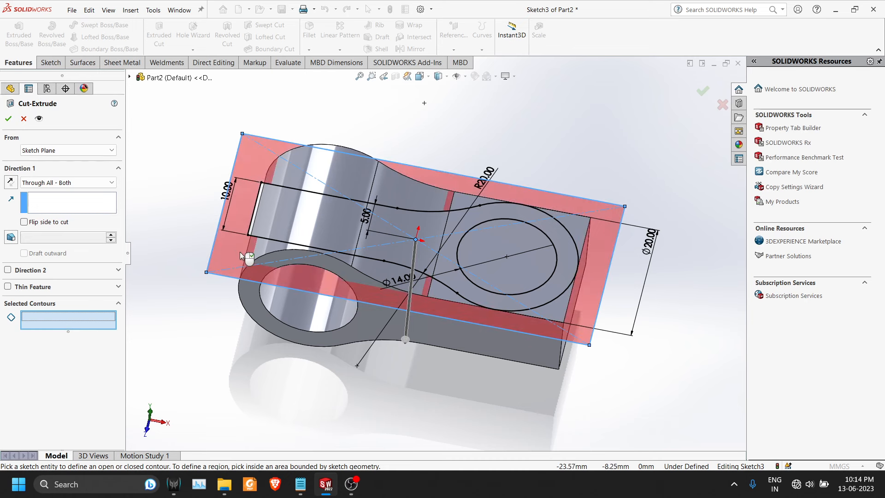
left_click(397, 278)
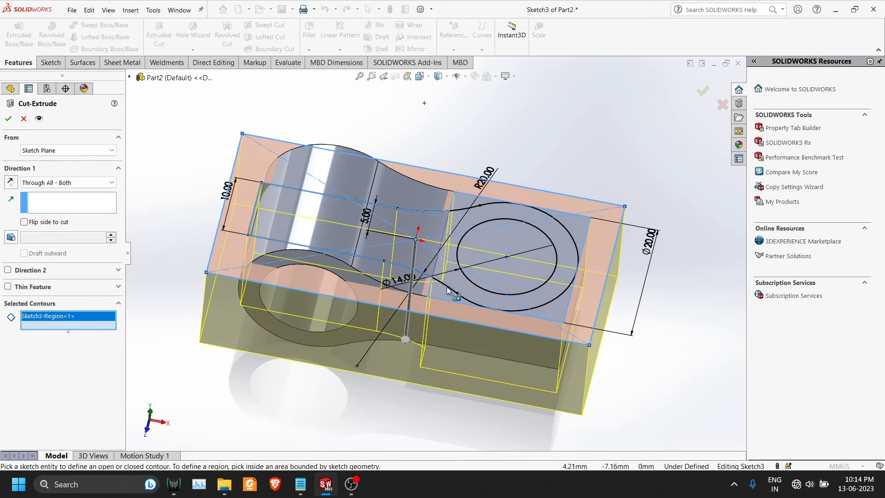
left_click(552, 309)
left_click(538, 269)
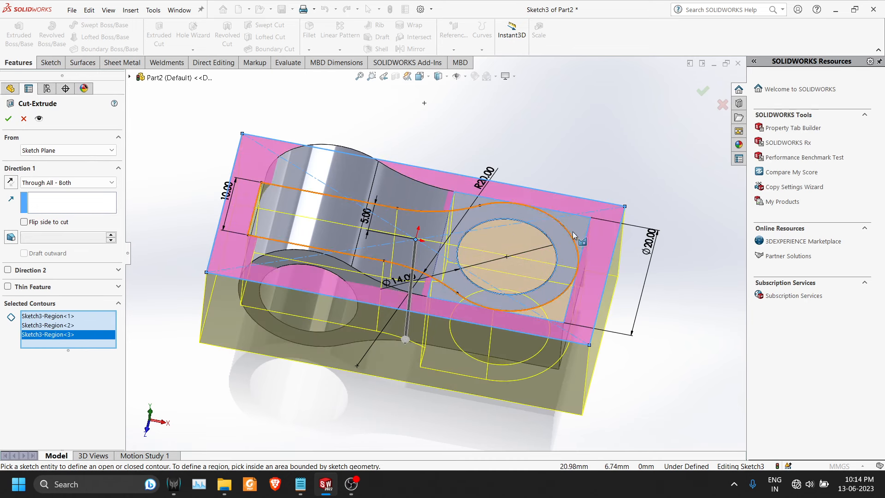
left_click(572, 226)
left_click(429, 282)
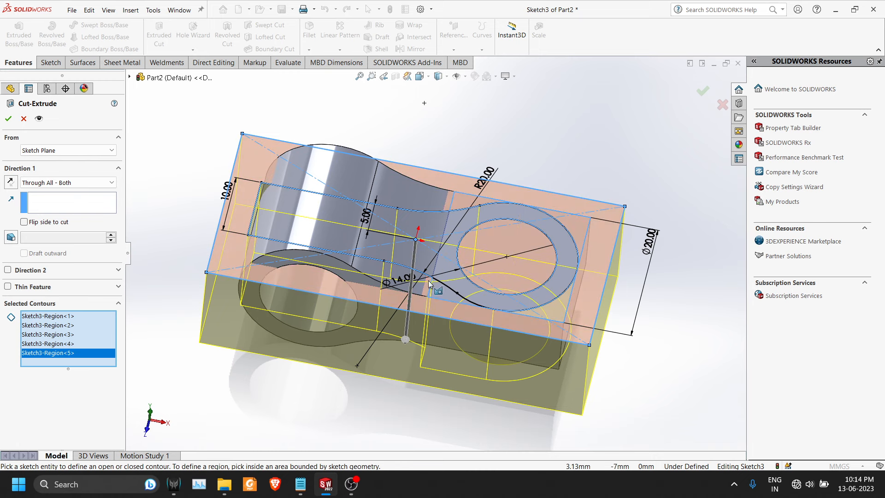
left_click(383, 279)
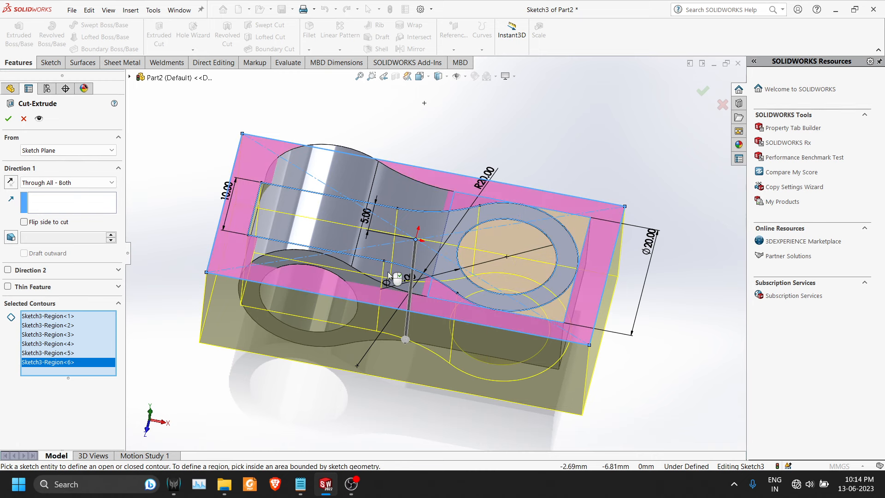
Step: Set the cut's end condition to Through All - Both and apply it
left_click(92, 182)
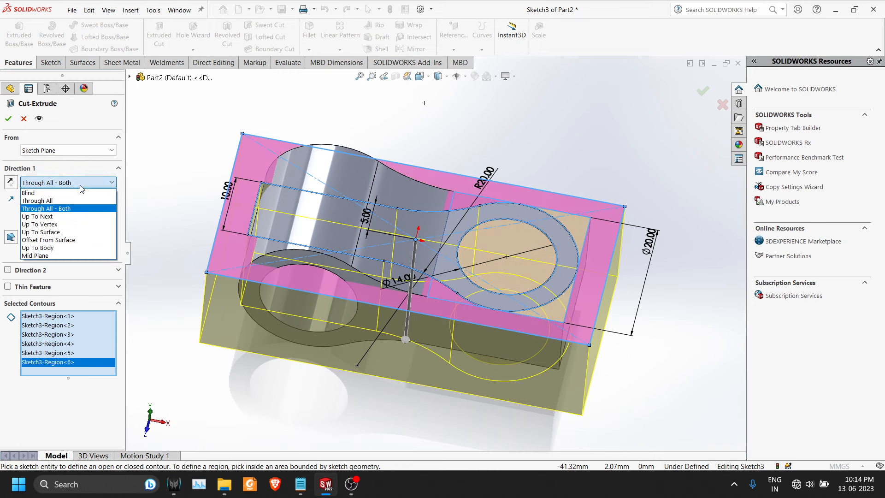
left_click(47, 205)
left_click(8, 119)
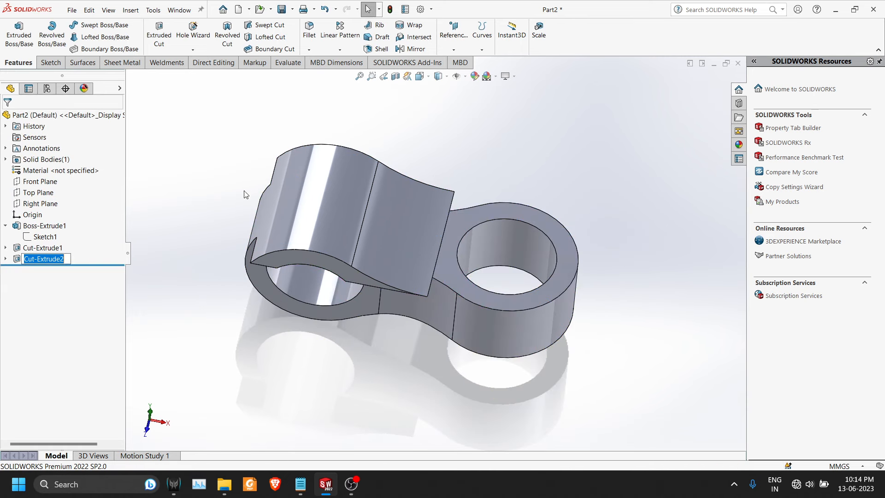
Step: Edit the second extruded cut and enable Direction 2 so it also cuts on the other side of the sketch
left_click(6, 259)
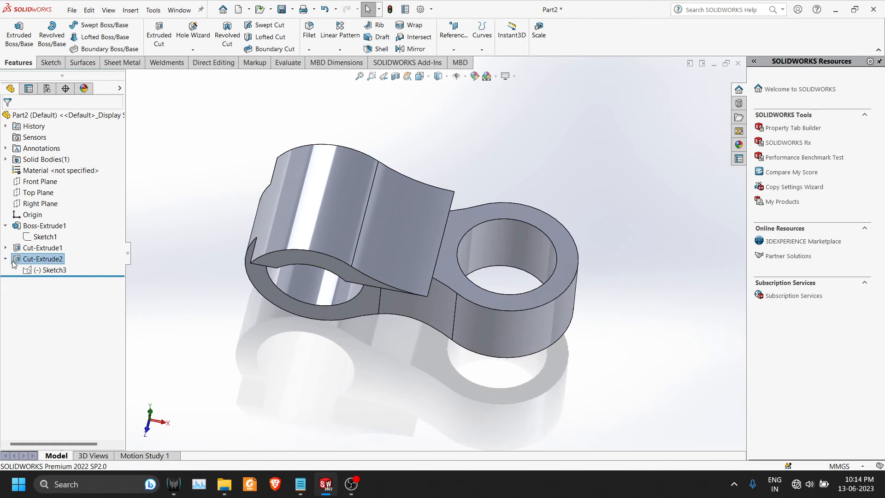
right_click(39, 258)
left_click(46, 227)
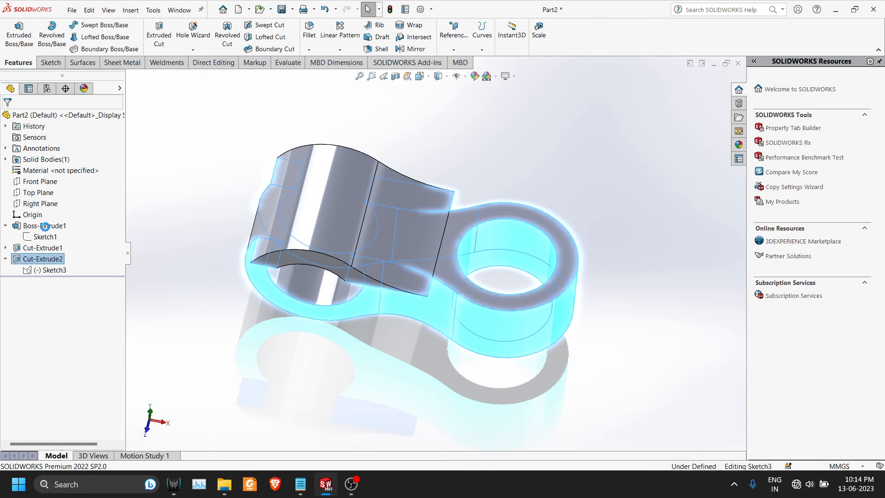
middle_click_drag(394, 254, 396, 183)
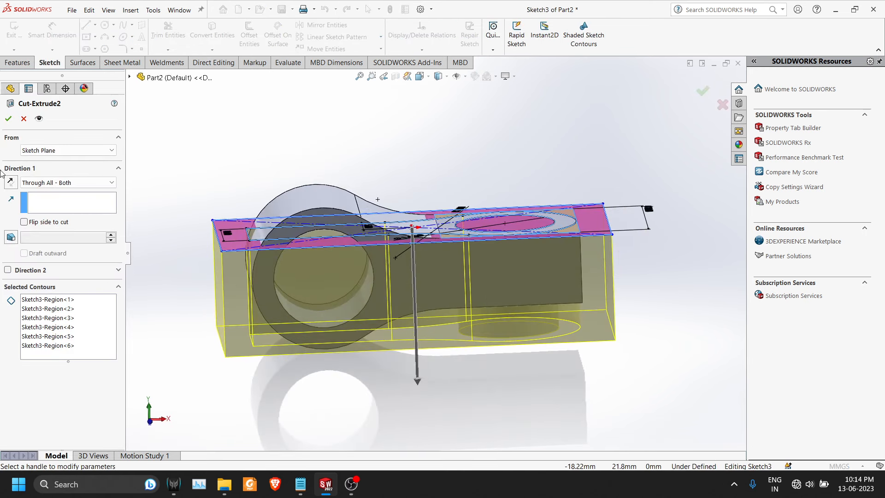
left_click(44, 183)
left_click(45, 184)
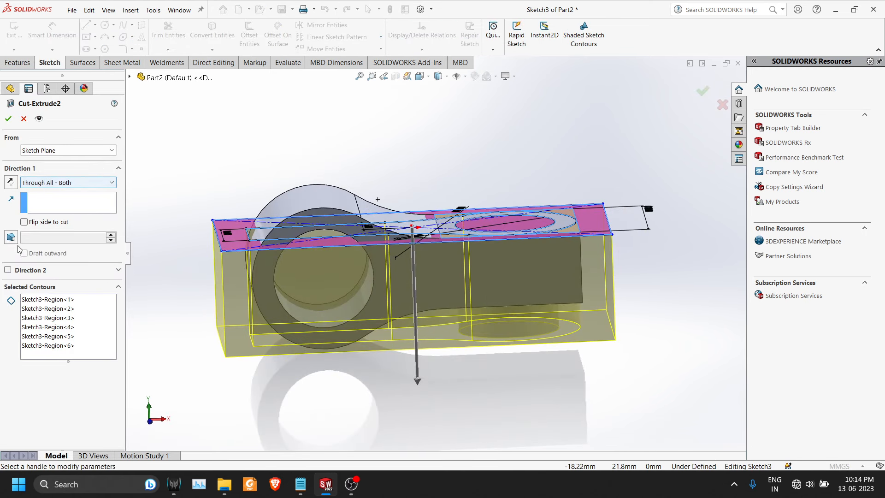
left_click(8, 270)
middle_click_drag(152, 194, 138, 240)
left_click(8, 120)
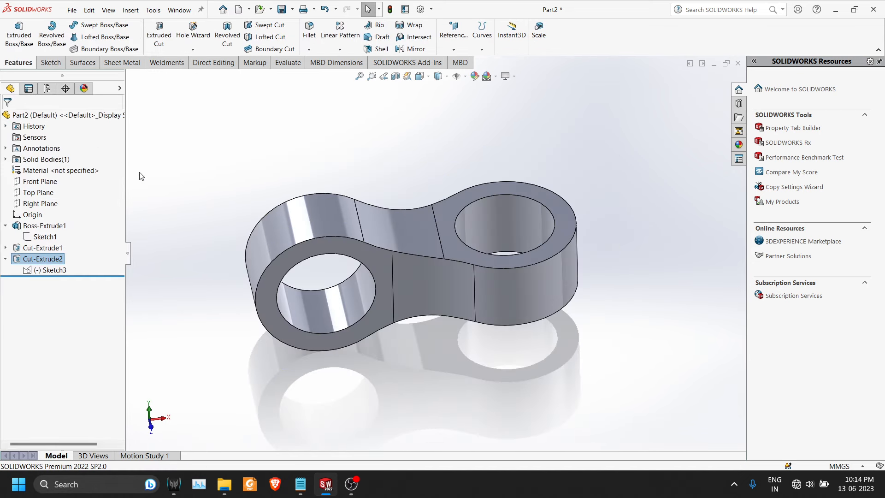
Step: Start a 1 mm by 45-degree chamfer on the two outer rim edges of one ring, with tangent propagation
middle_click_drag(141, 176, 286, 411)
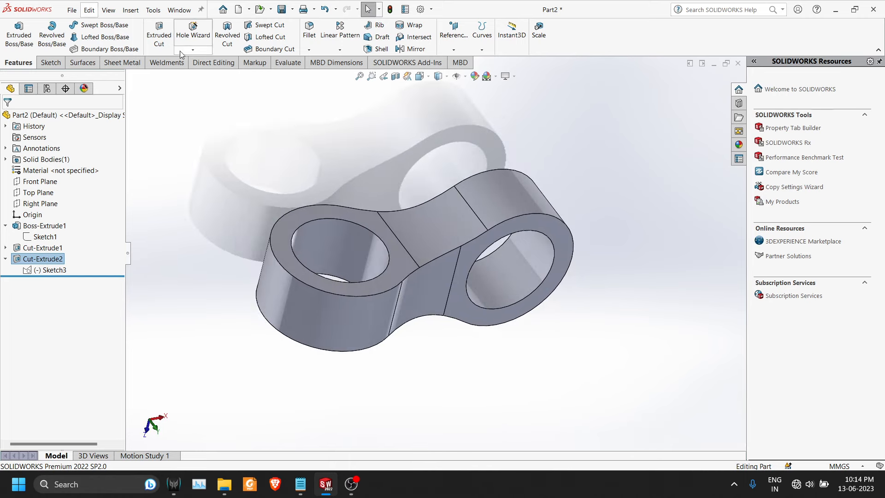
left_click(309, 49)
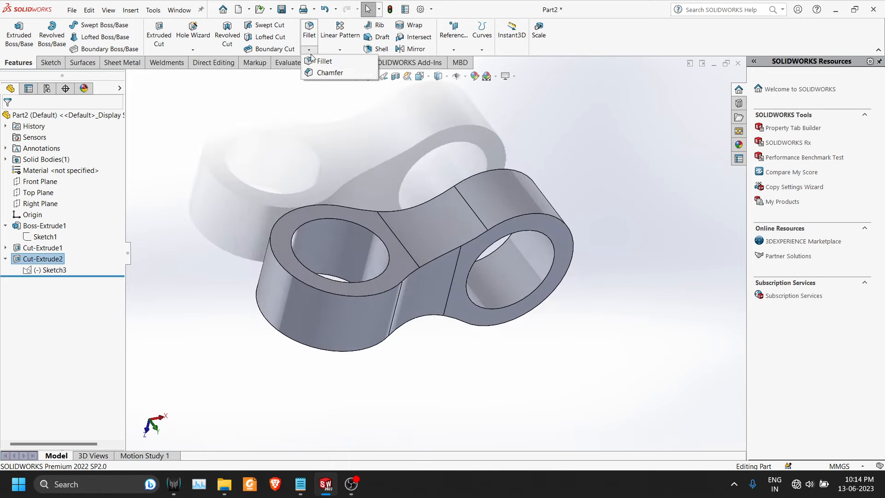
left_click(330, 73)
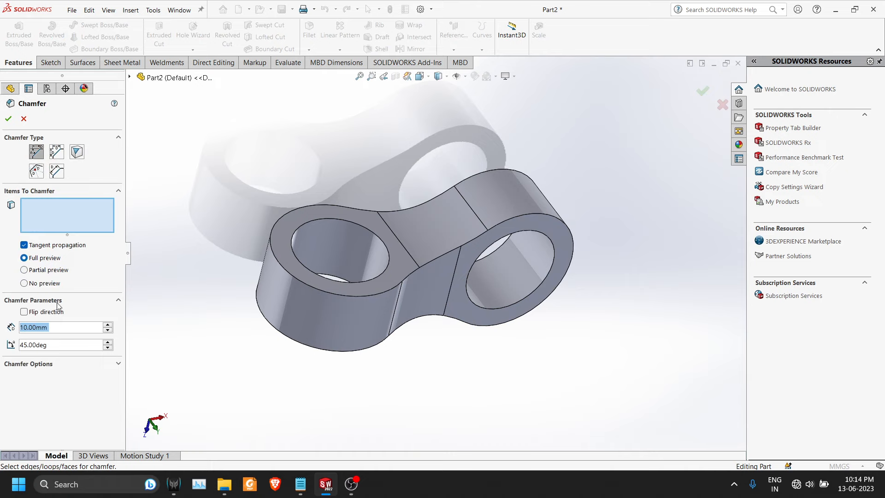
type("1")
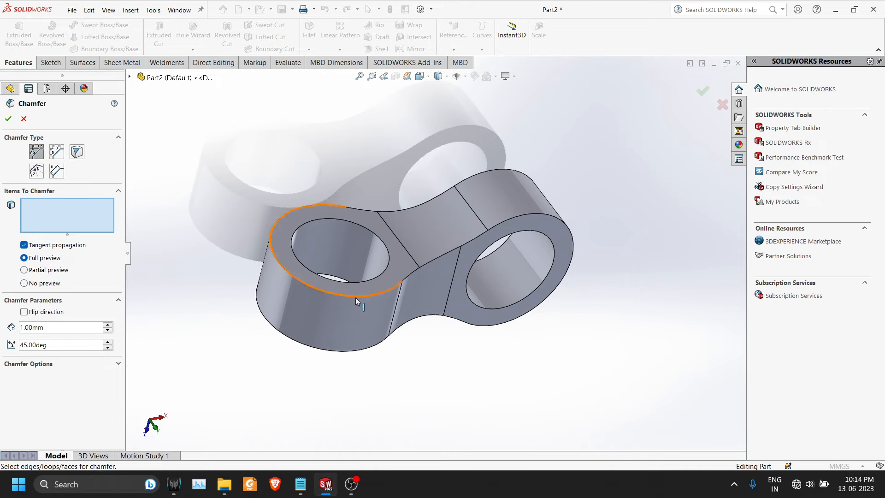
left_click(363, 296)
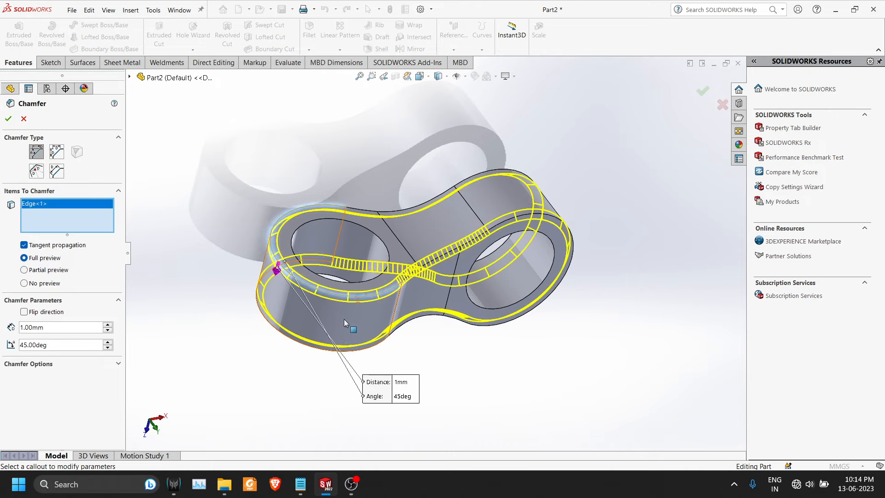
left_click(335, 353)
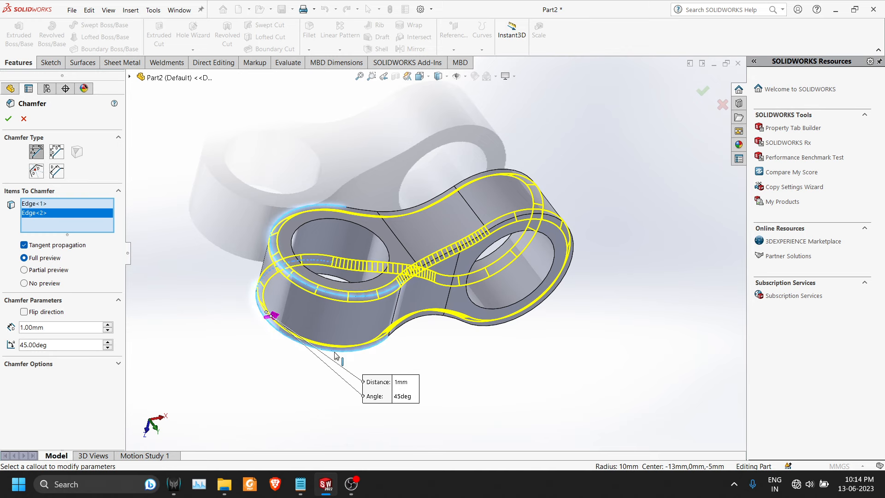
Step: Add the four circular hole edges on both faces of the two rings to the chamfer and apply it
left_click(380, 241)
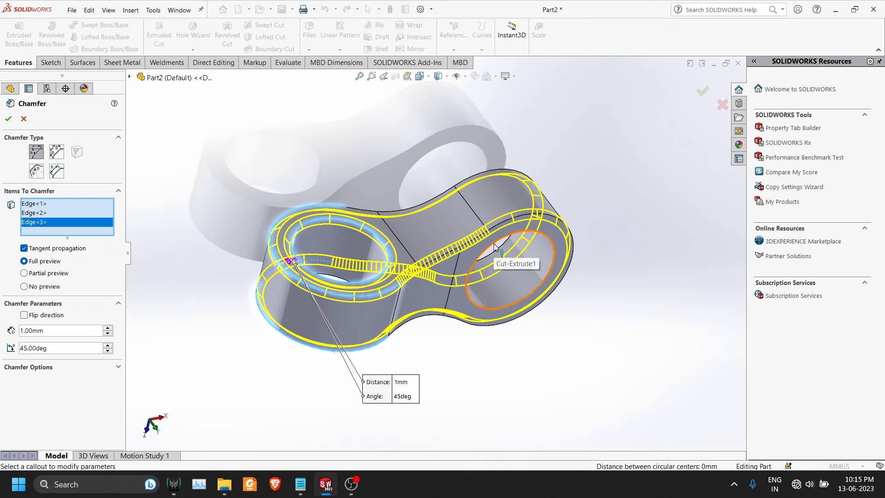
left_click(495, 247)
middle_click_drag(477, 276, 339, 261)
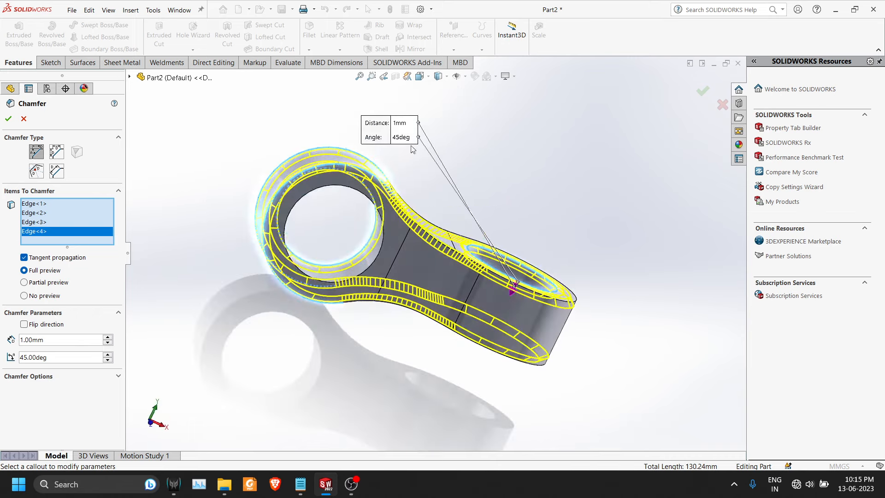
left_click(369, 254)
middle_click_drag(385, 288, 417, 258)
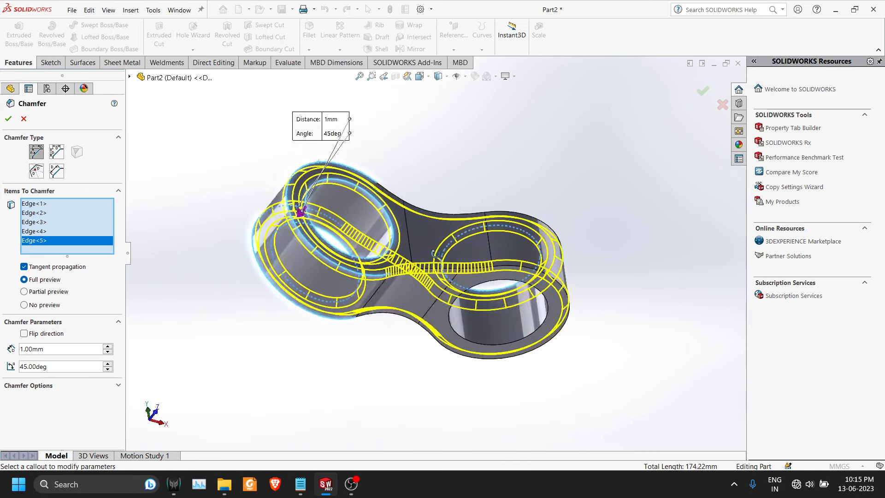
left_click(490, 347)
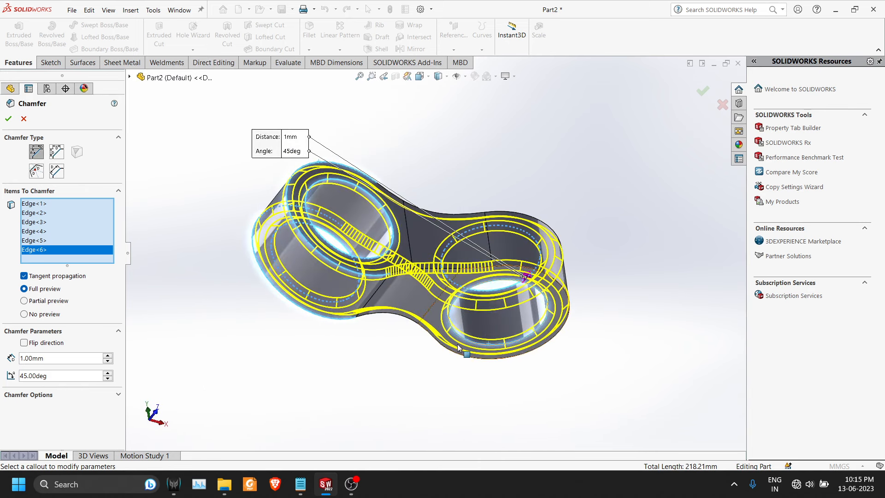
left_click(8, 119)
Step: Examine the finished link's chamfered rims, ring holes and connecting arm from an angled view
middle_click_drag(471, 225, 399, 328)
scroll(450, 240, "down", 3)
scroll(405, 264, "up", 1)
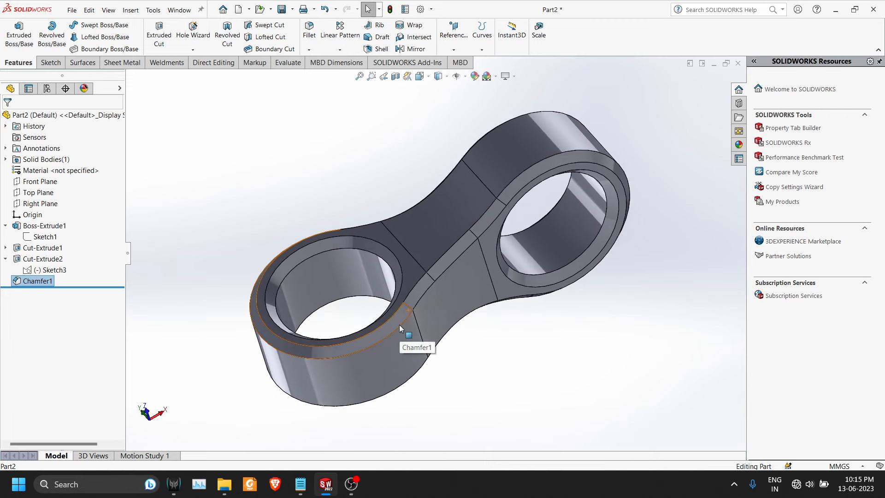
scroll(399, 325, "down", 1)
scroll(435, 186, "up", 1)
scroll(455, 175, "down", 1)
scroll(456, 221, "up", 1)
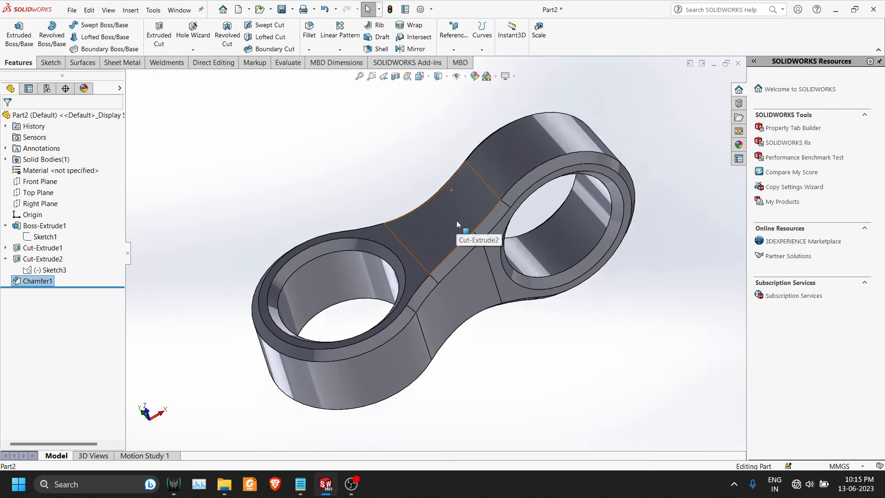
scroll(476, 283, "down", 1)
left_click(655, 294)
scroll(577, 299, "up", 1)
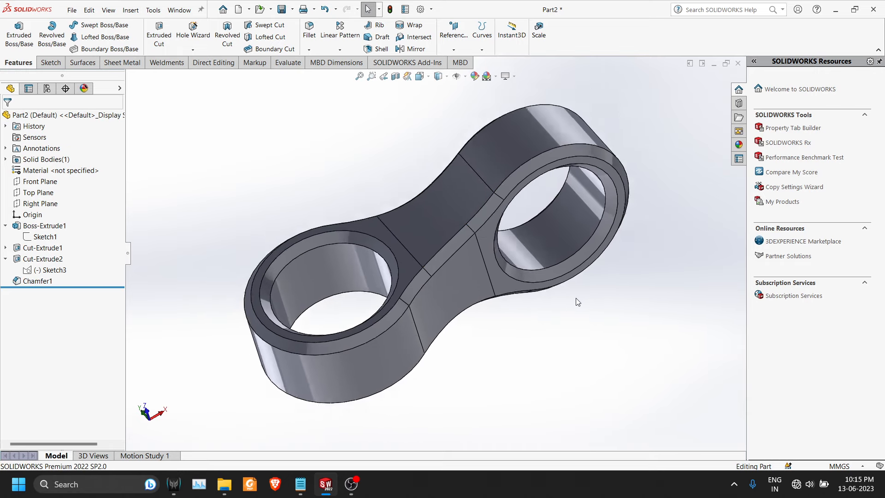
scroll(529, 300, "down", 1)
middle_click_drag(491, 202, 497, 182)
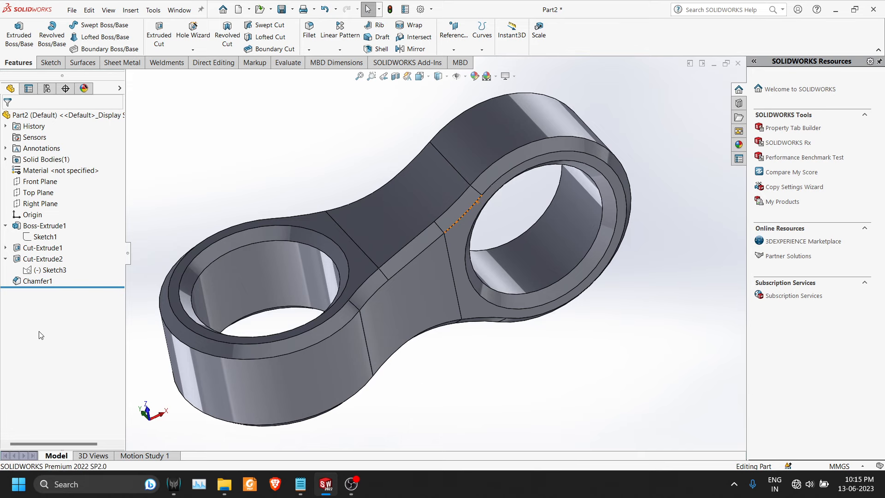
scroll(208, 327, "up", 1)
scroll(208, 329, "down", 1)
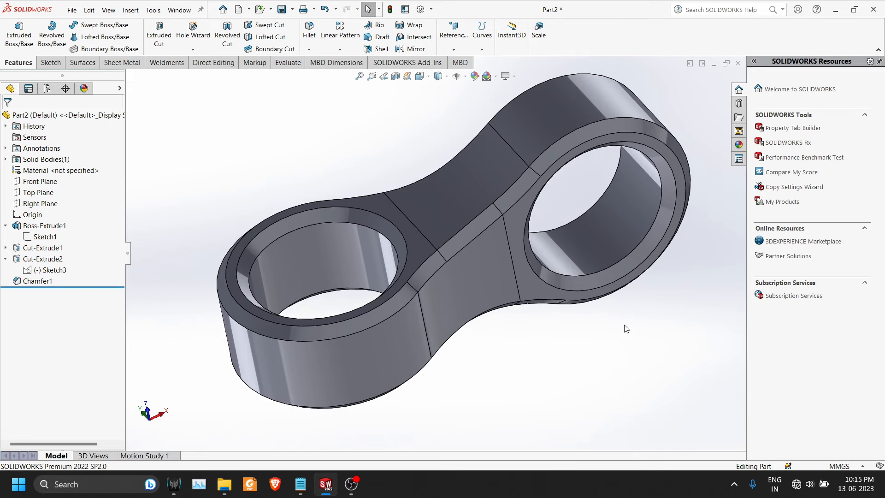